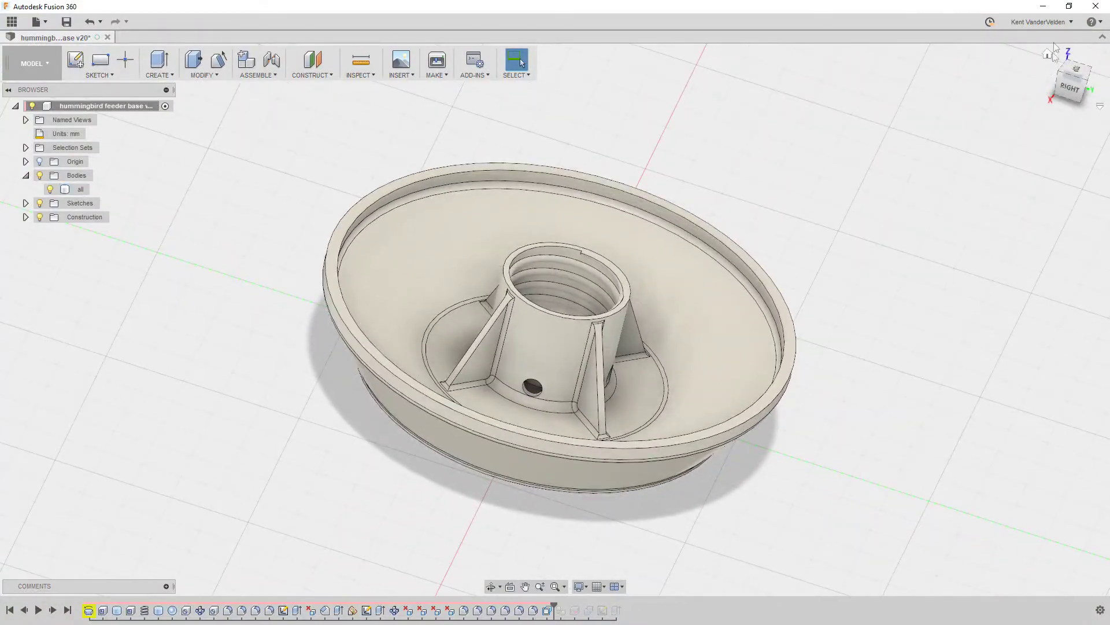
- Replay the design history, inspect Section4 from the front, then hide Section4 from the home view
left_click(1050, 56)
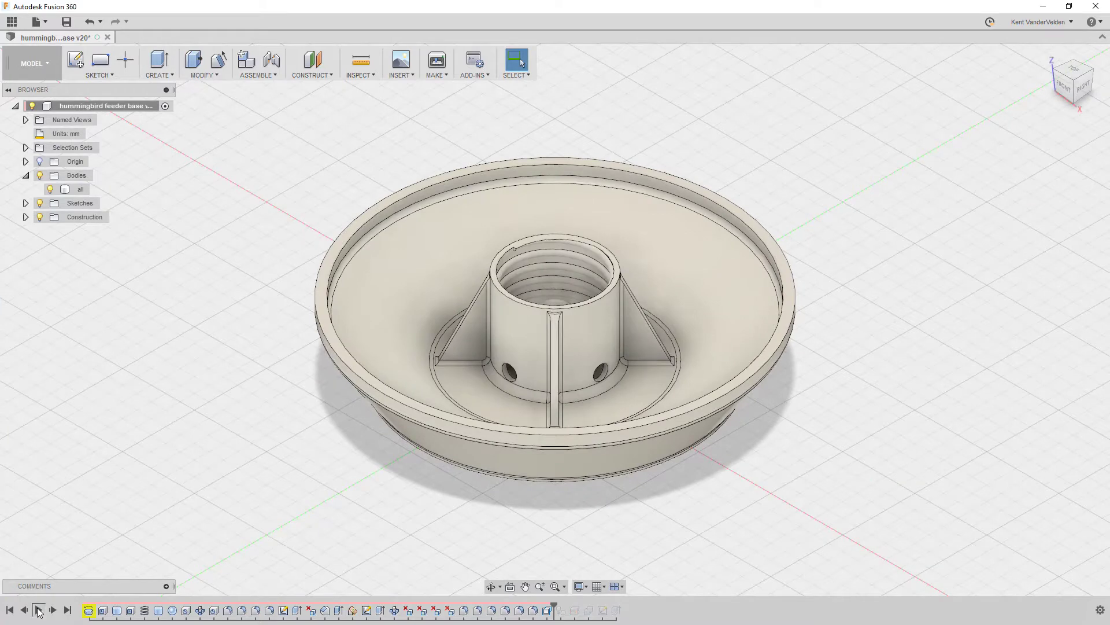
left_click(38, 610)
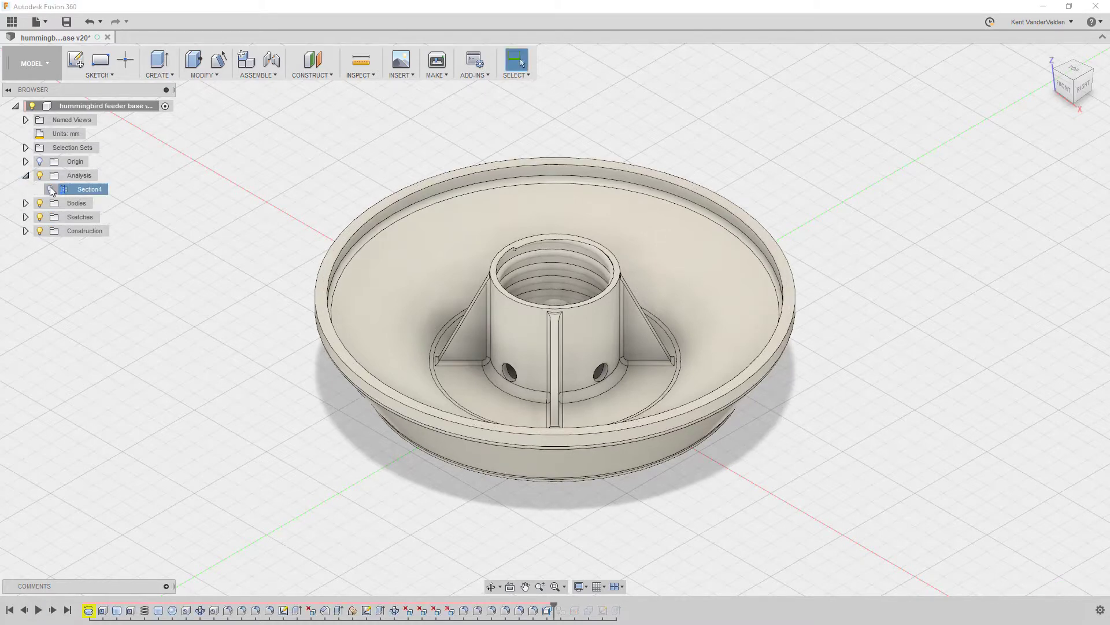
left_click(1061, 88)
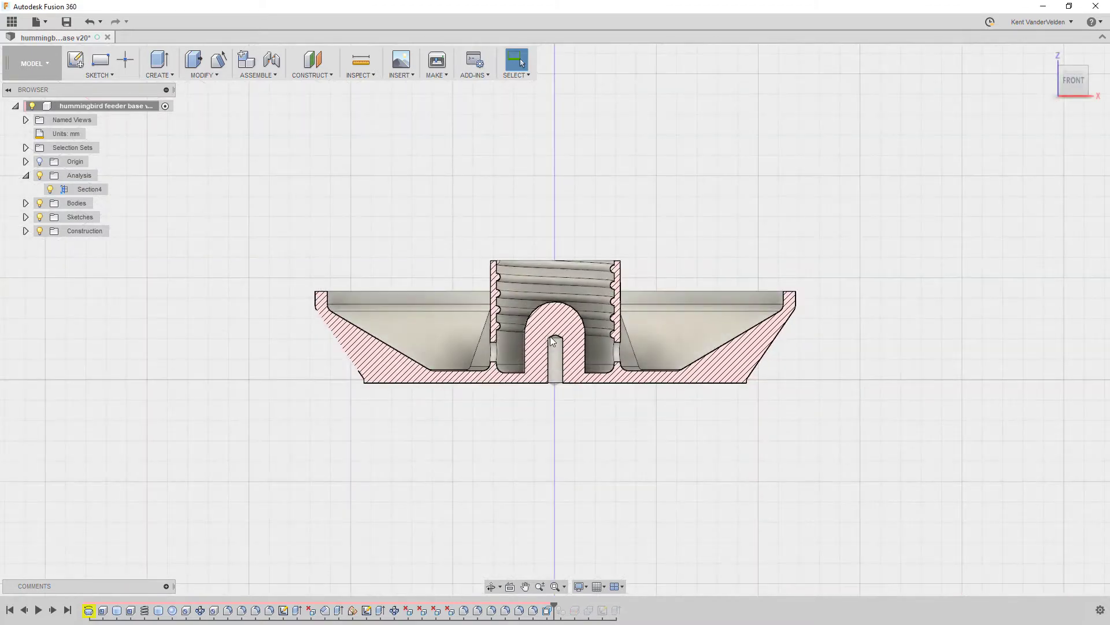
scroll(552, 336, "up", 5)
scroll(556, 336, "up", 1)
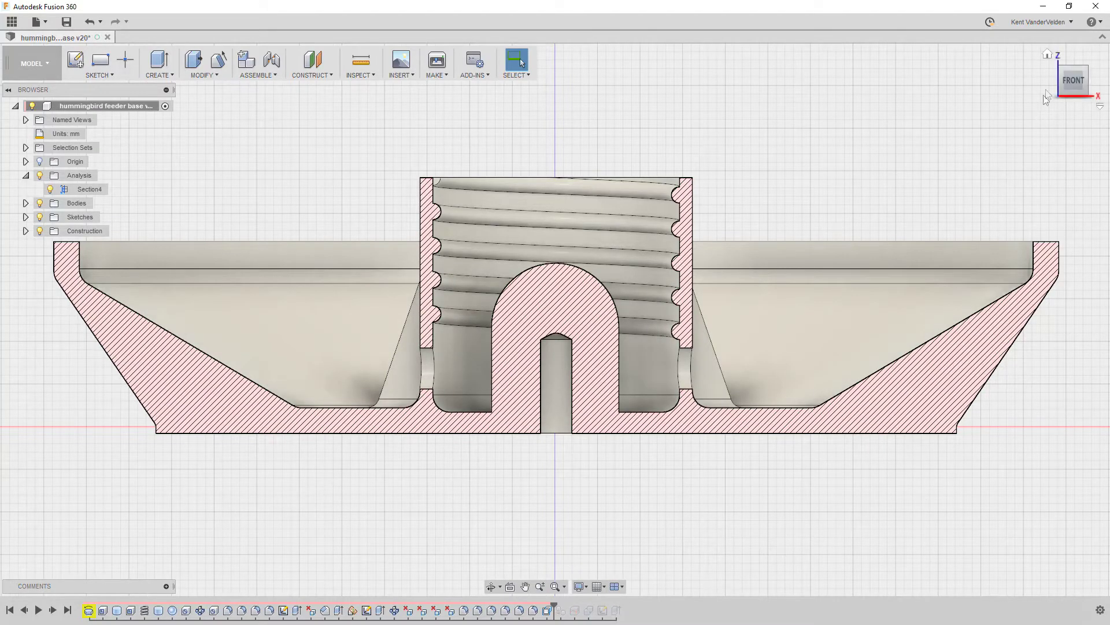
left_click(1047, 54)
left_click(51, 190)
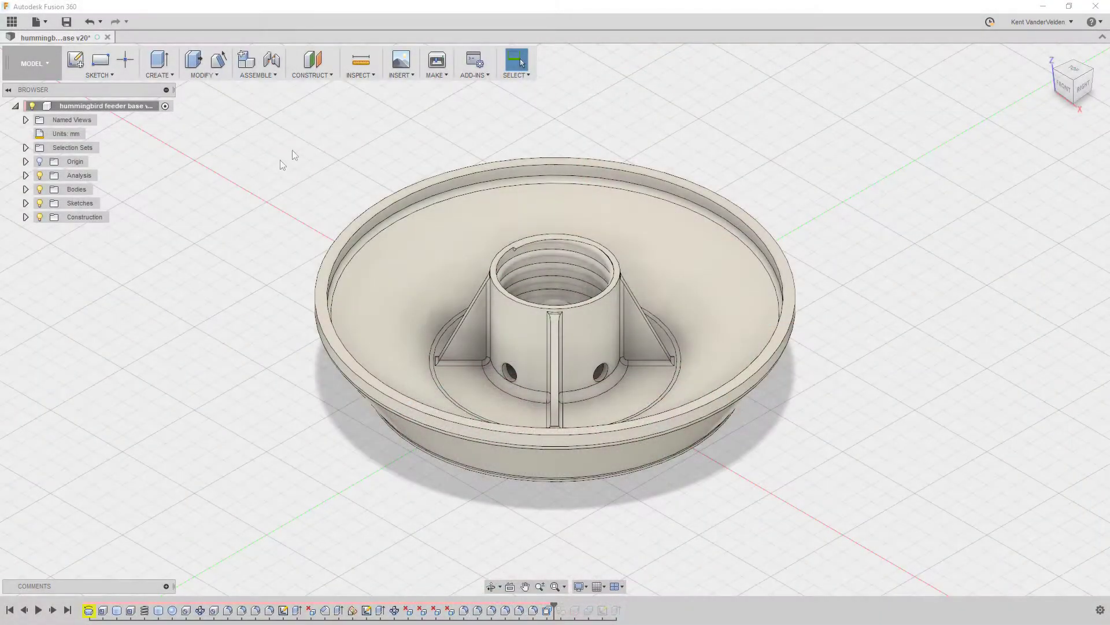
- Mesh the feeder base body with 3D Print and save it as all.stl in Desktop\example
left_click(437, 68)
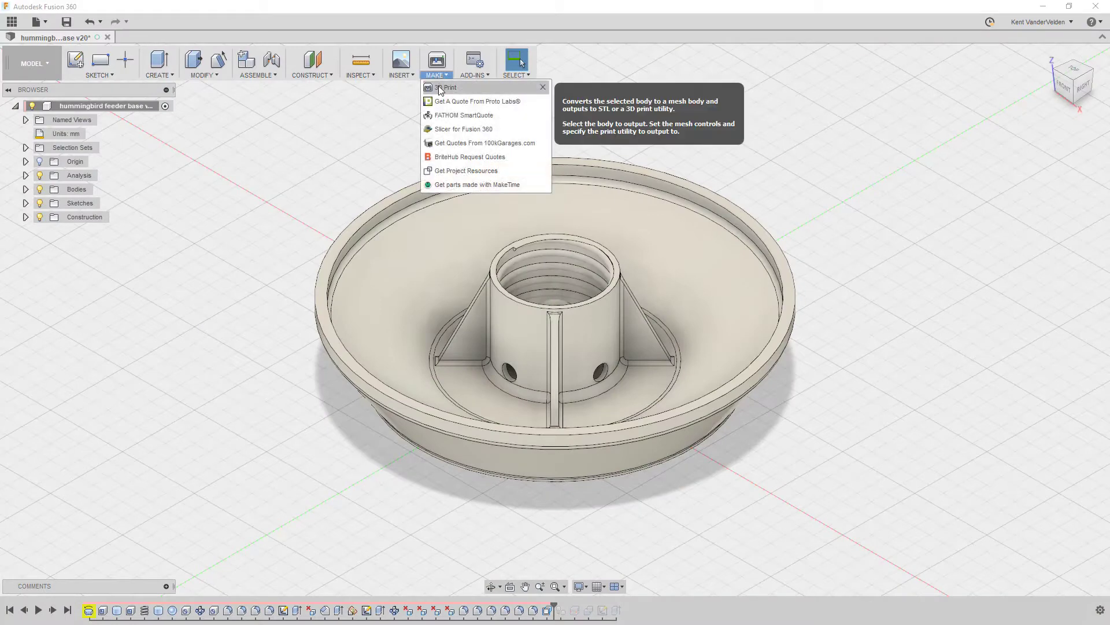
left_click(450, 88)
left_click(659, 231)
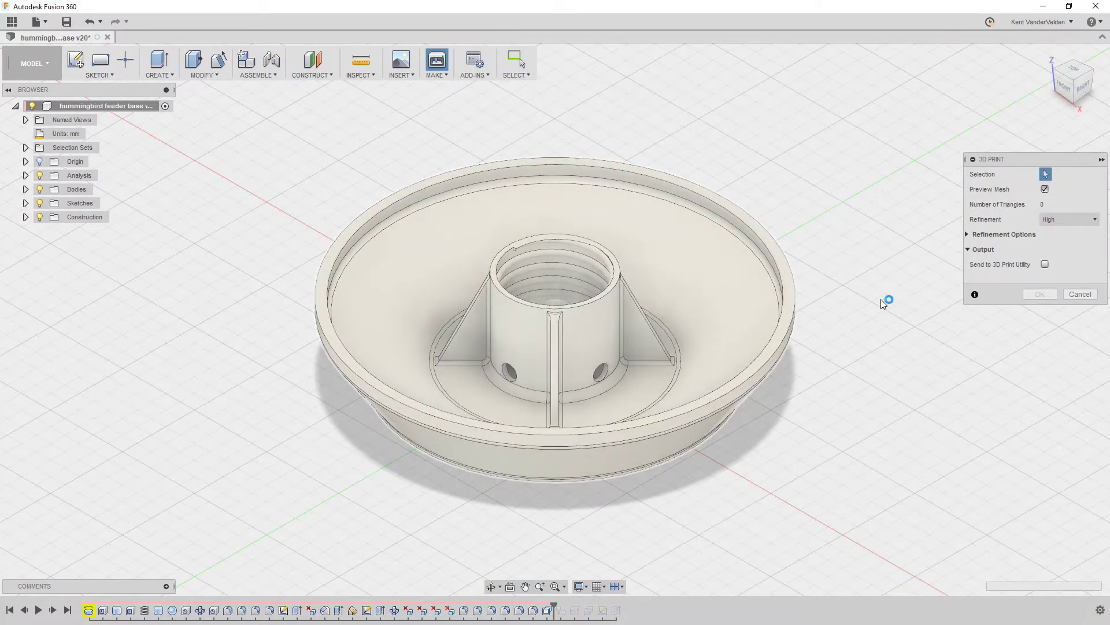
left_click(1040, 294)
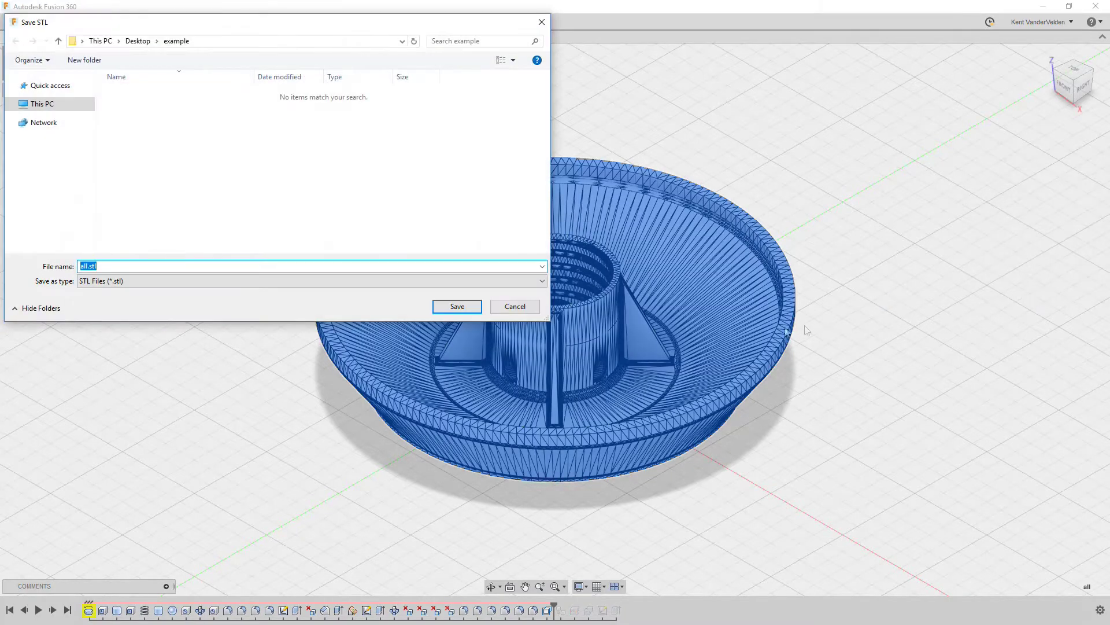
left_click(457, 308)
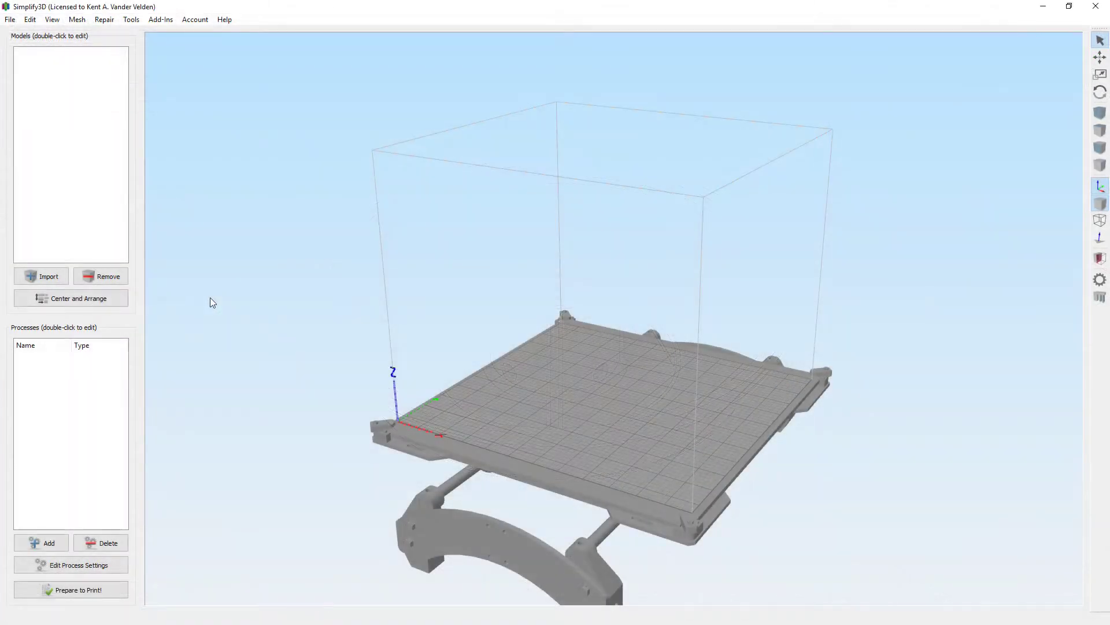
- Import all.stl and add a default Process1 using the LulzBot TAZ 5 profile
left_click(52, 277)
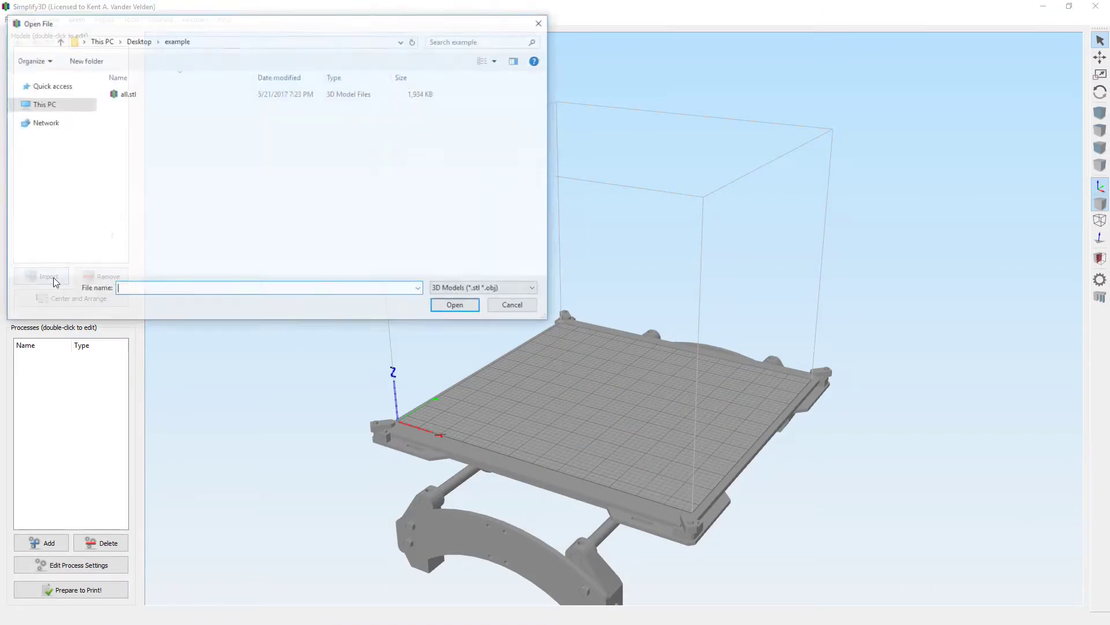
double_click(126, 94)
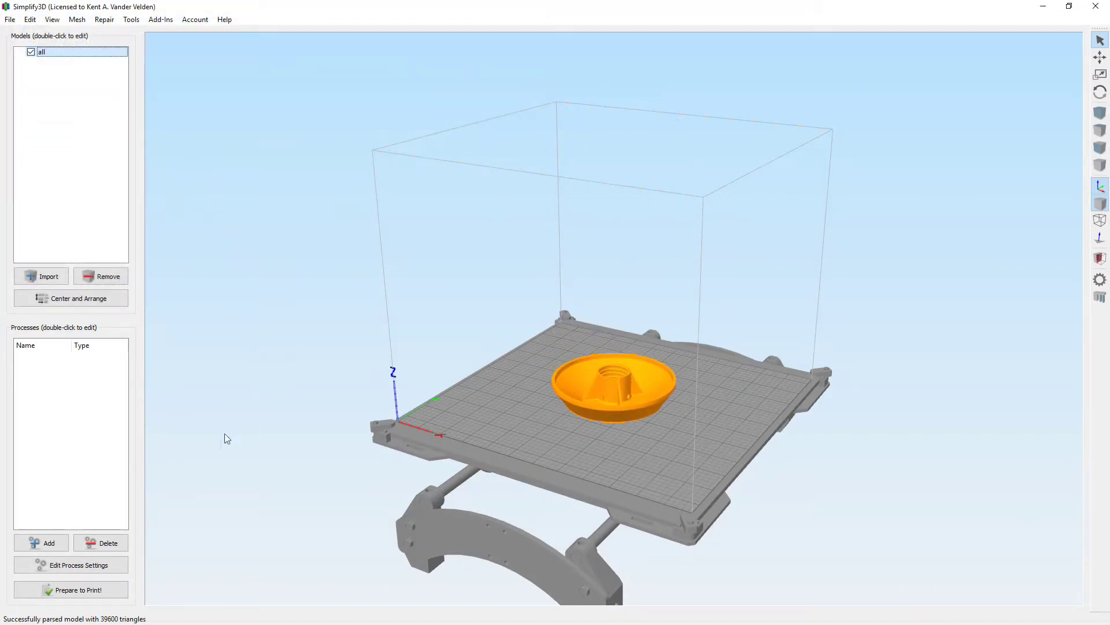
left_click(46, 542)
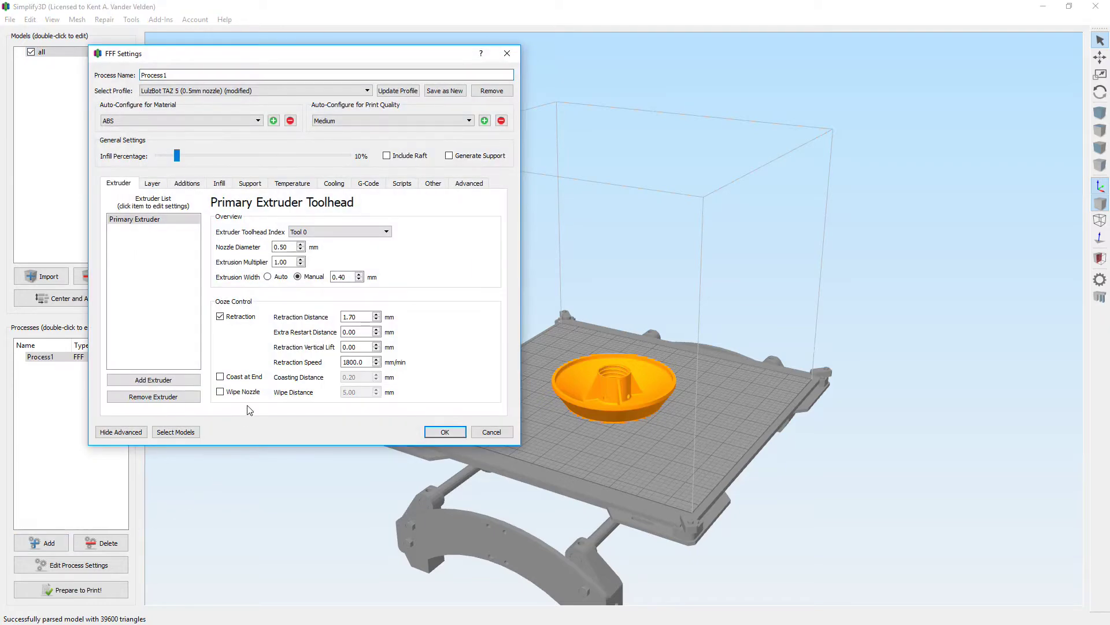
left_click(148, 185)
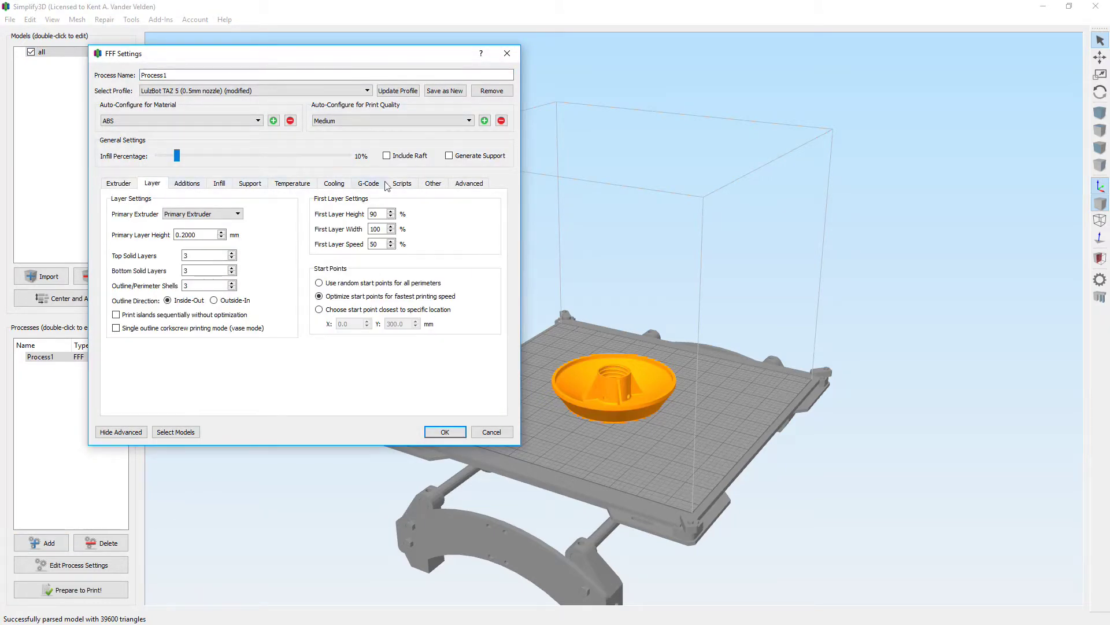
left_click(472, 185)
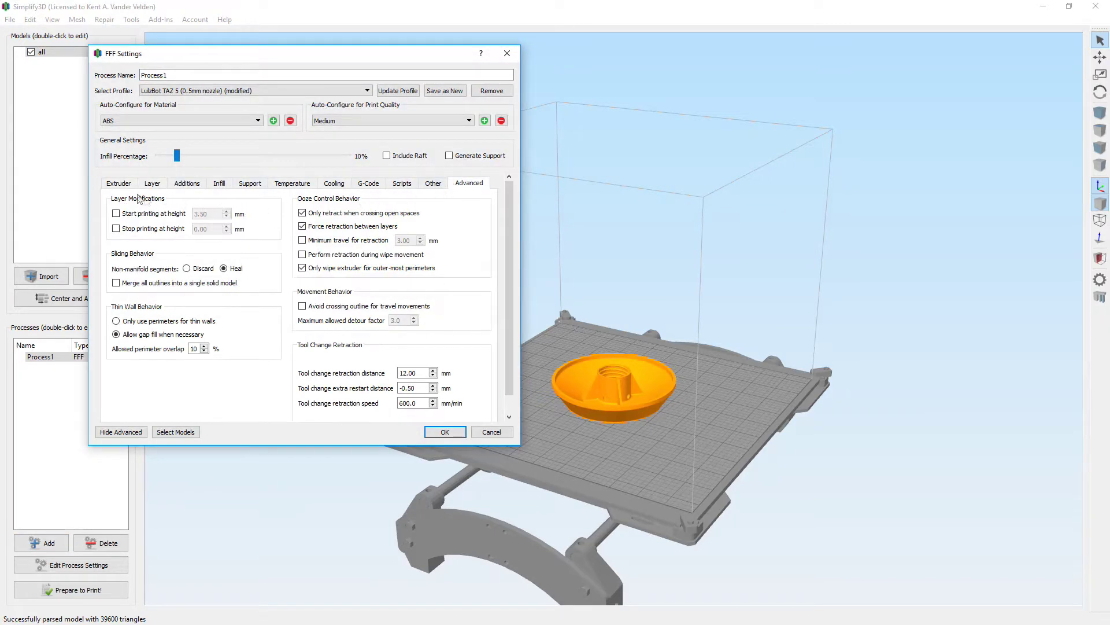
left_click(120, 184)
left_click(445, 434)
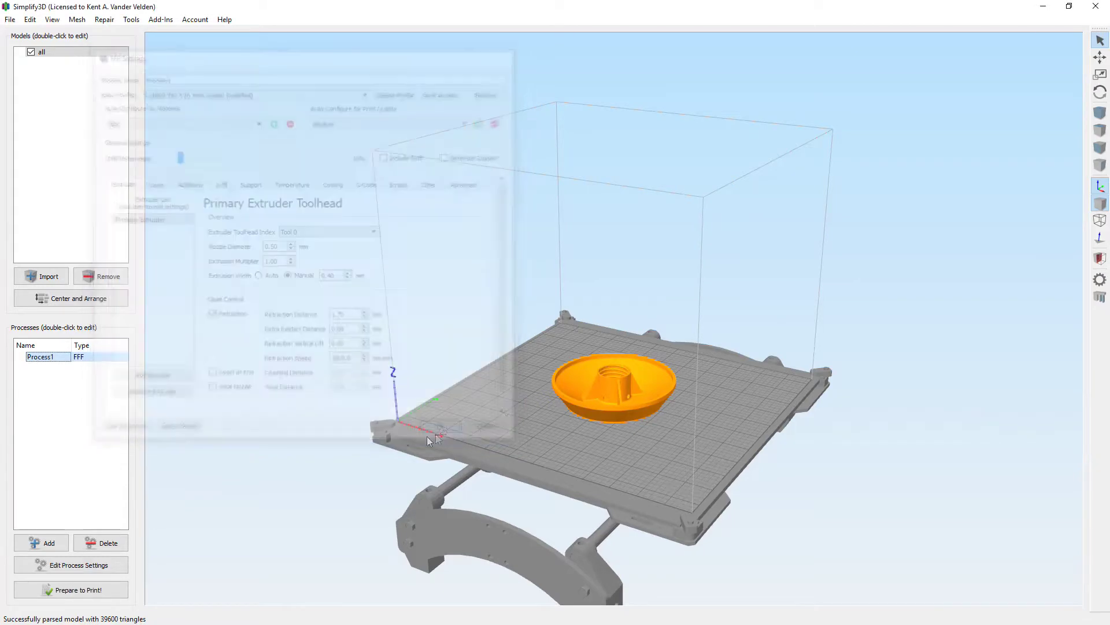
scroll(640, 474, "up", 6)
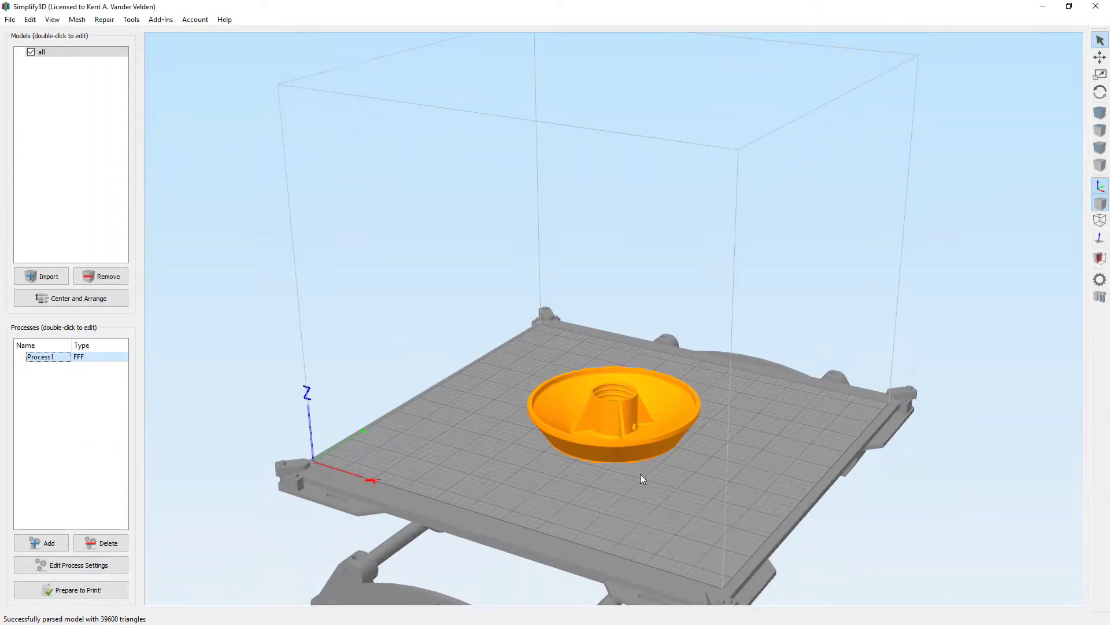
scroll(619, 409, "up", 2)
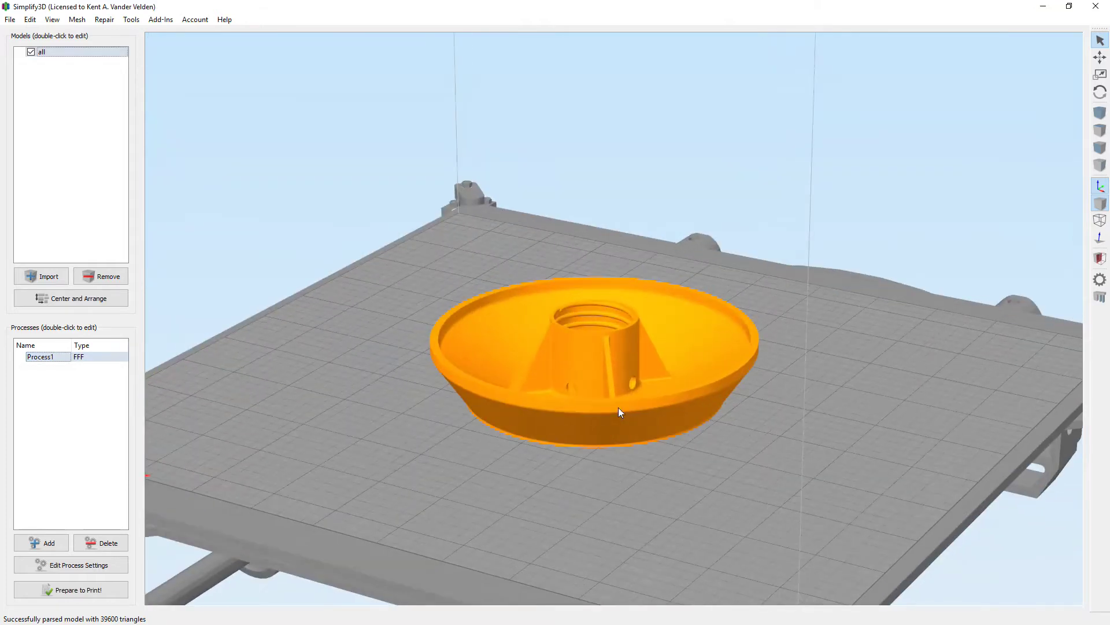
left_click_drag(619, 407, 615, 453)
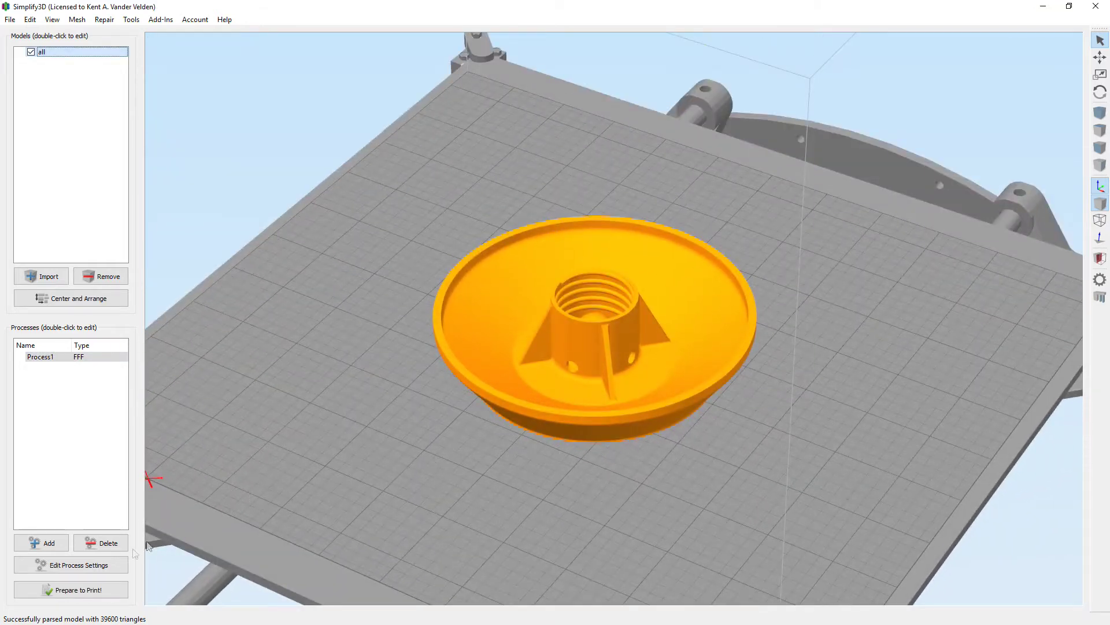
- Slice Process1 and rewind the toolpath preview to an earlier point in the print
left_click(72, 592)
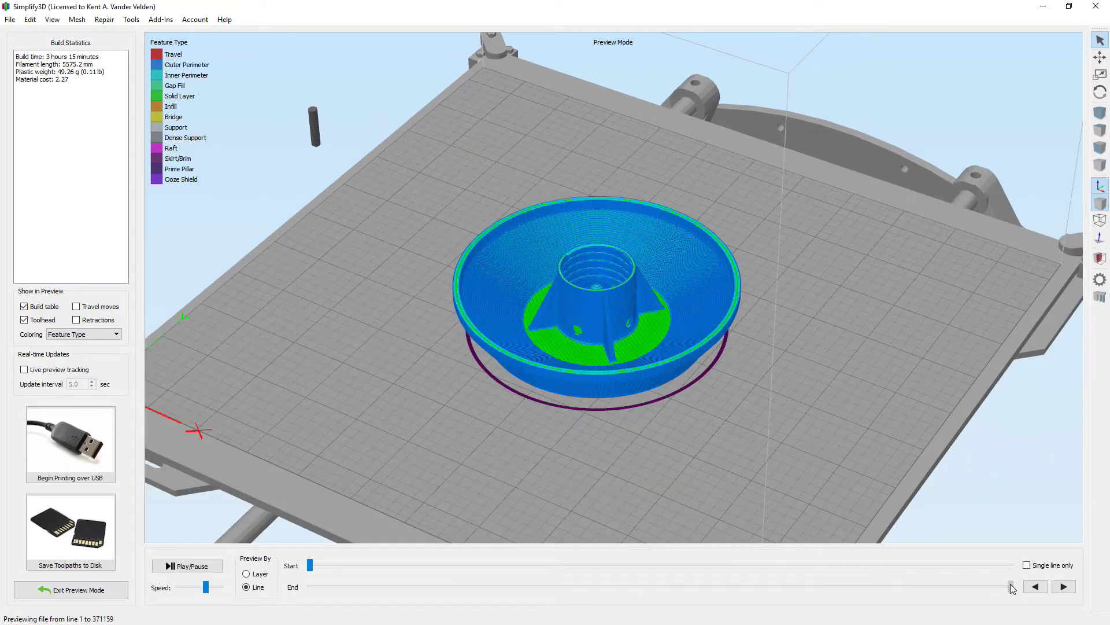
left_click_drag(1012, 587, 562, 618)
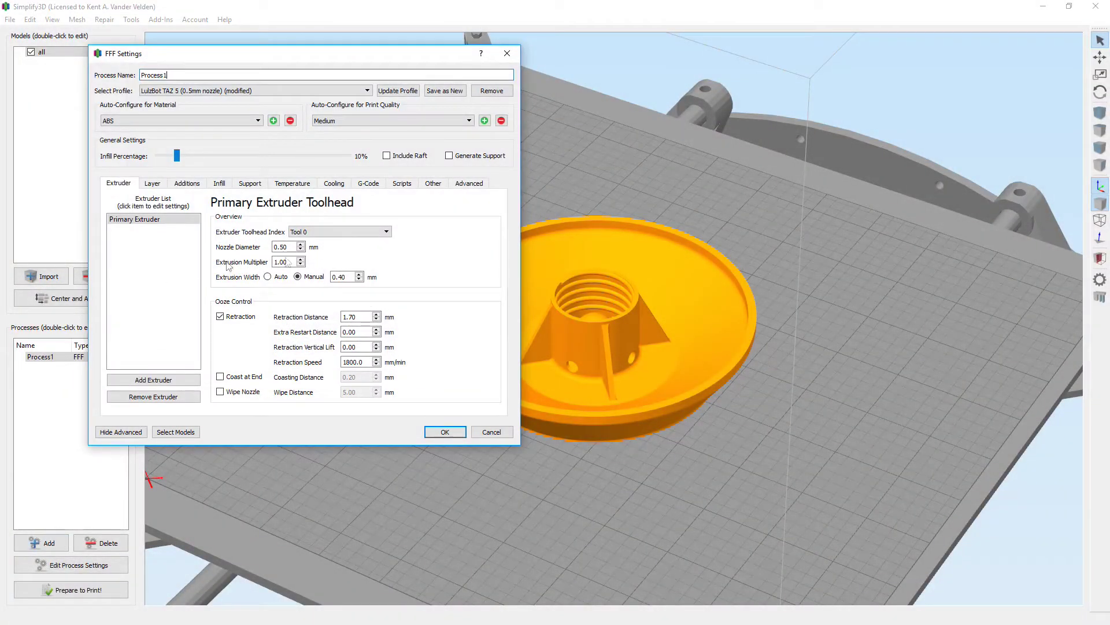
- Tick start and stop printing at height on the Advanced tab, with a 0.00 mm start height
left_click(469, 184)
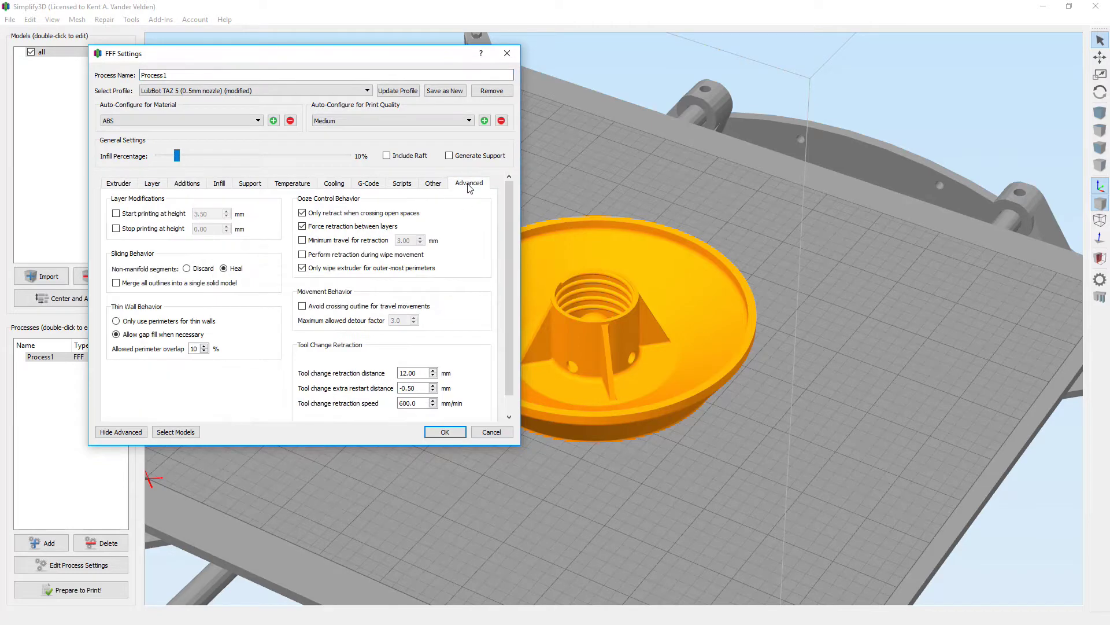
left_click(160, 230)
left_click(162, 215)
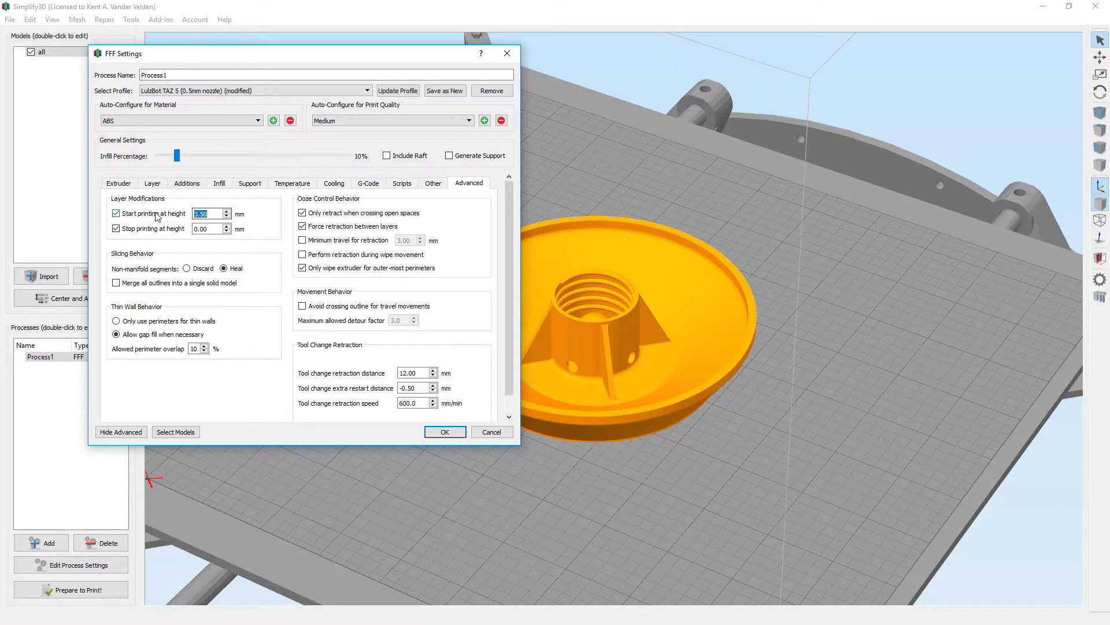
type("0")
key("Tab")
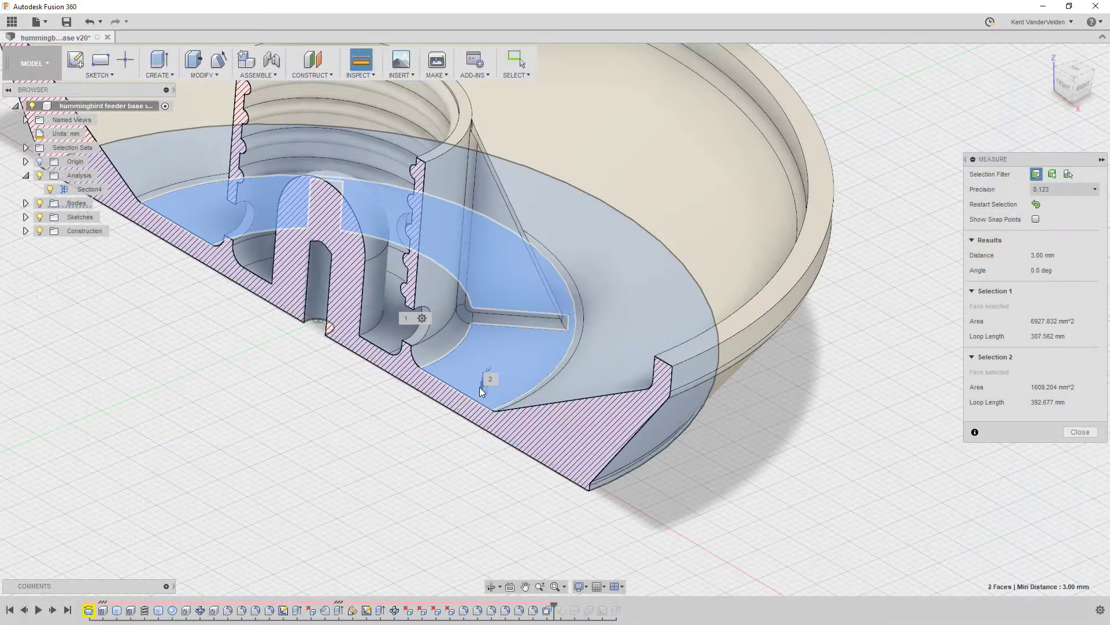
- Zoom into the 3.00 mm measurement, then rename the process 0-3.5mm and raise infill to 100%
scroll(470, 413, "up", 3)
scroll(478, 404, "up", 2)
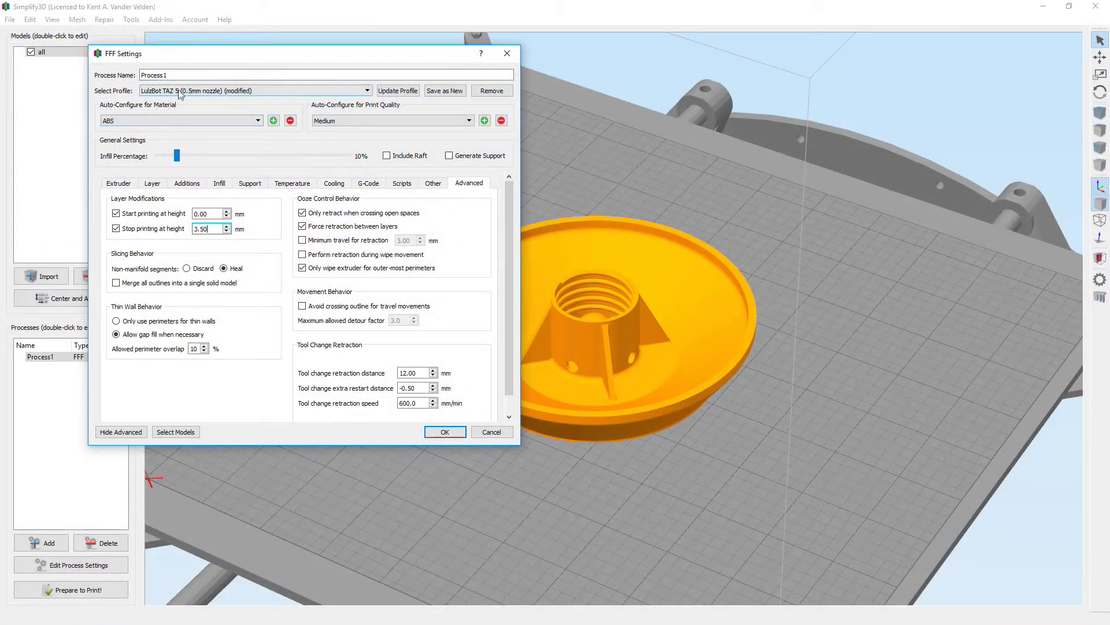
left_click_drag(169, 75, 128, 70)
type("0-3.5mm")
left_click(219, 183)
left_click_drag(178, 157, 232, 160)
- Save the 0-3.5mm process and add a second process with infill lowered to 10%
left_click(119, 186)
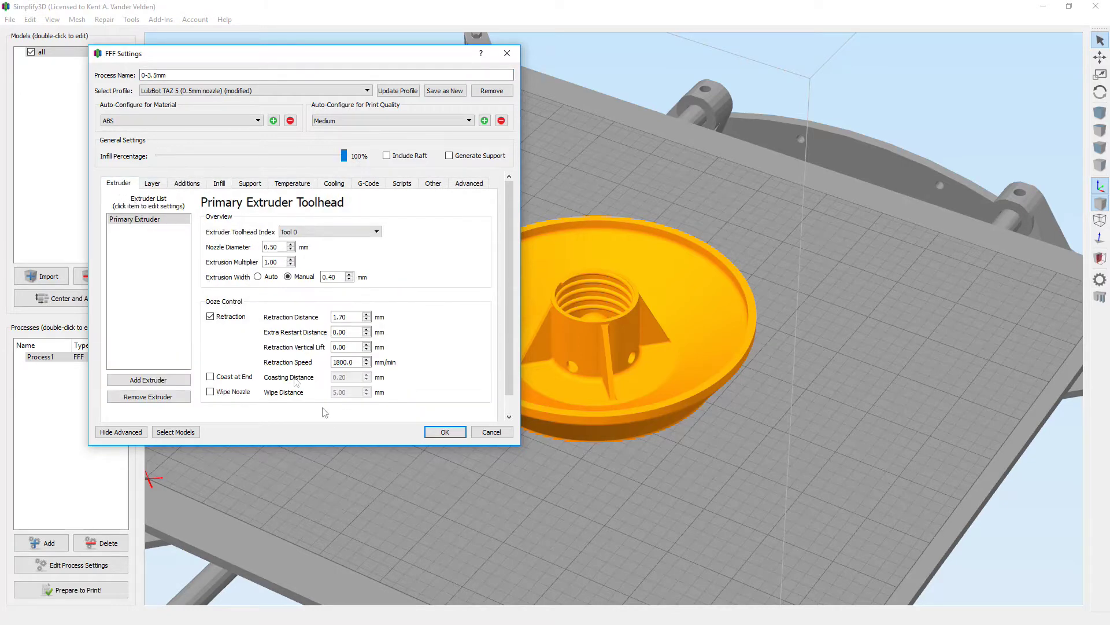
left_click(445, 431)
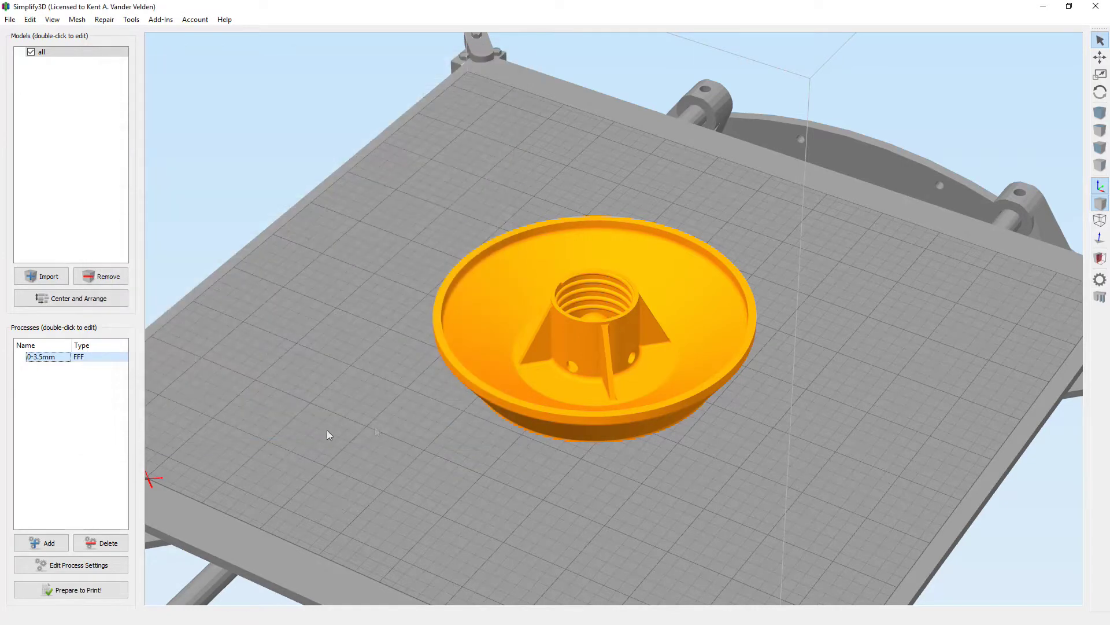
left_click(48, 550)
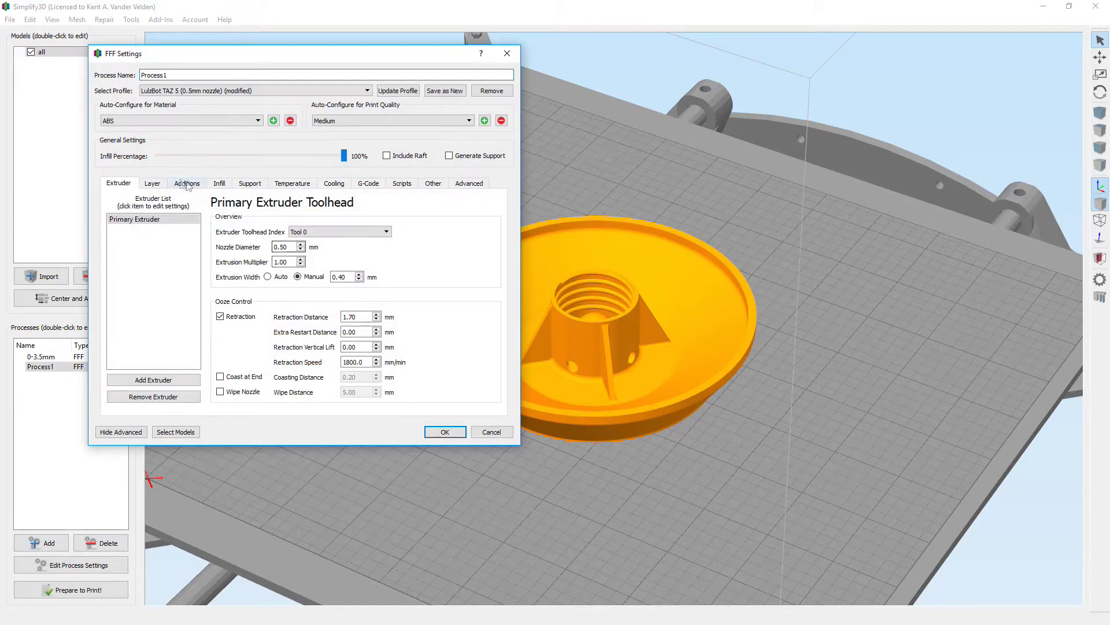
left_click_drag(343, 157, 237, 161)
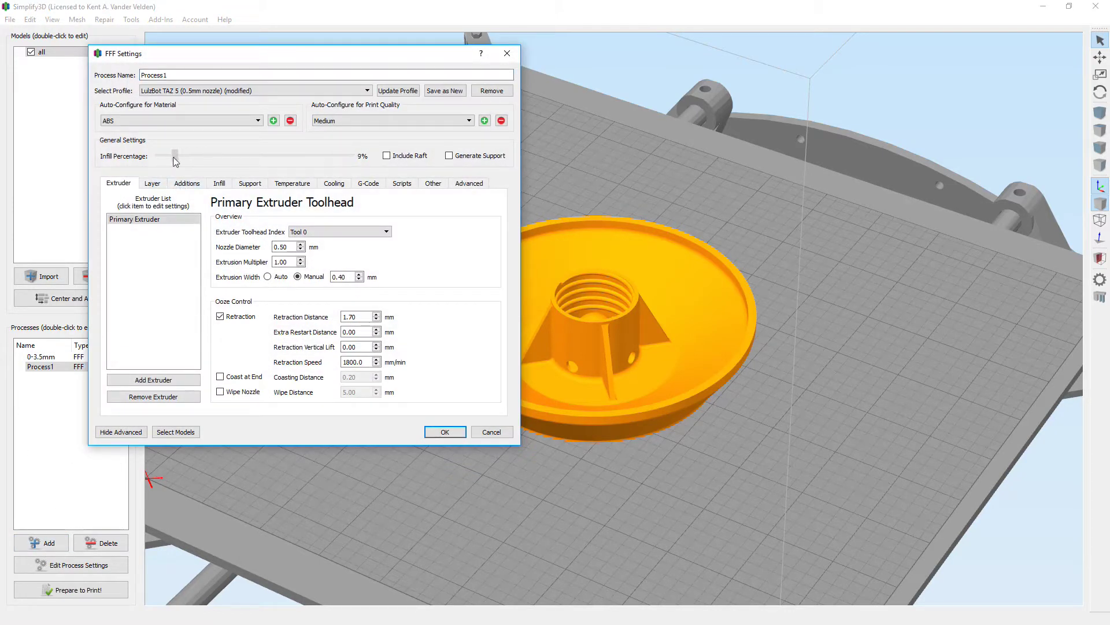
- Name the new process 3.5mm-, start printing at 3.50 mm, and save it
double_click(168, 75)
left_click(478, 186)
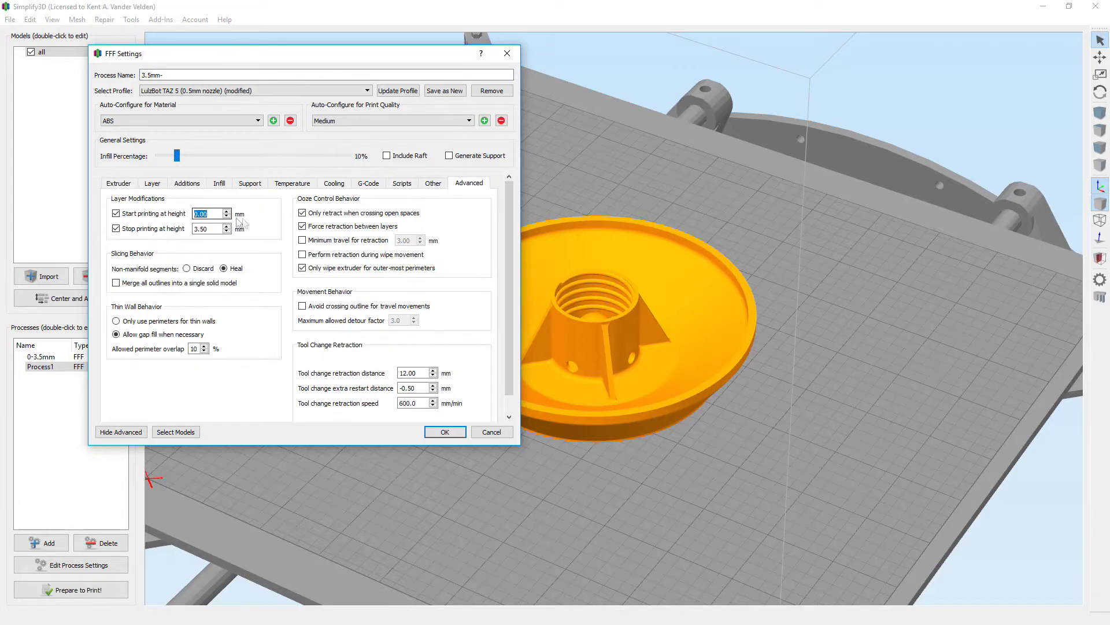
key("Tab")
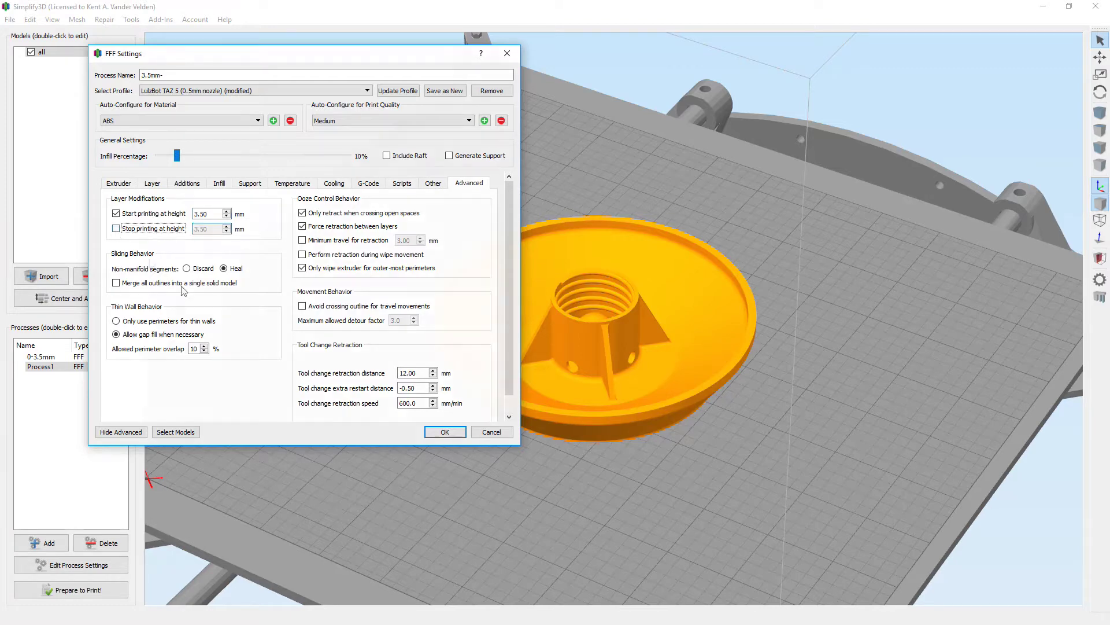
key("Return")
left_click(109, 588)
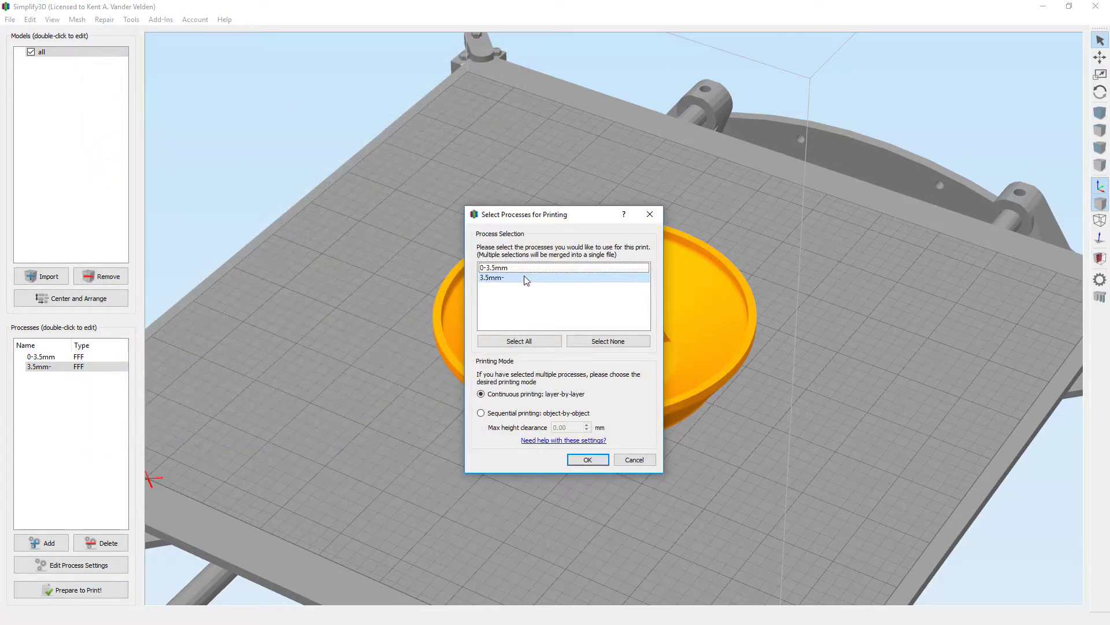
- Select both 0-3.5mm and 3.5mm- for continuous printing and slice them together
key("space")
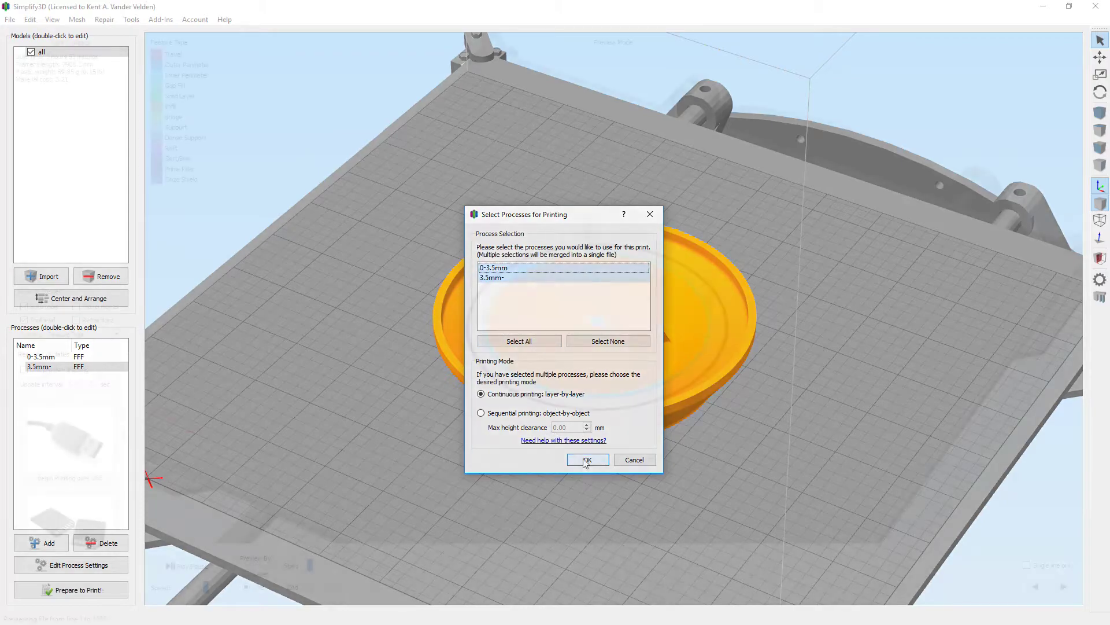
left_click(586, 460)
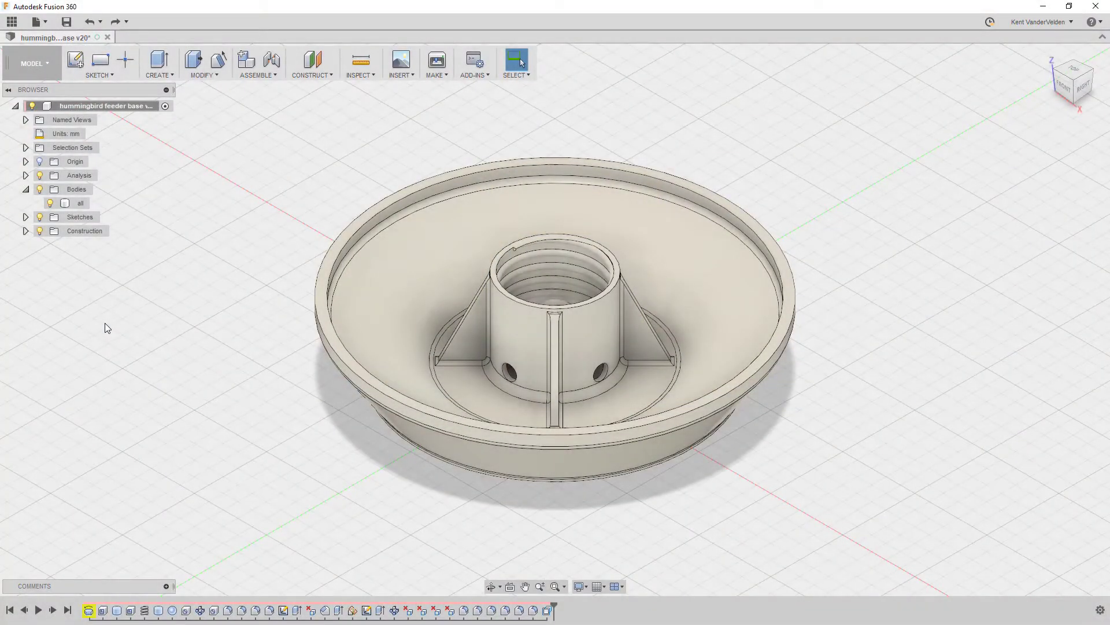
- Copy and paste the all body in place and rename the copy base
left_click(81, 203)
right_click(83, 204)
left_click(110, 310)
right_click(83, 205)
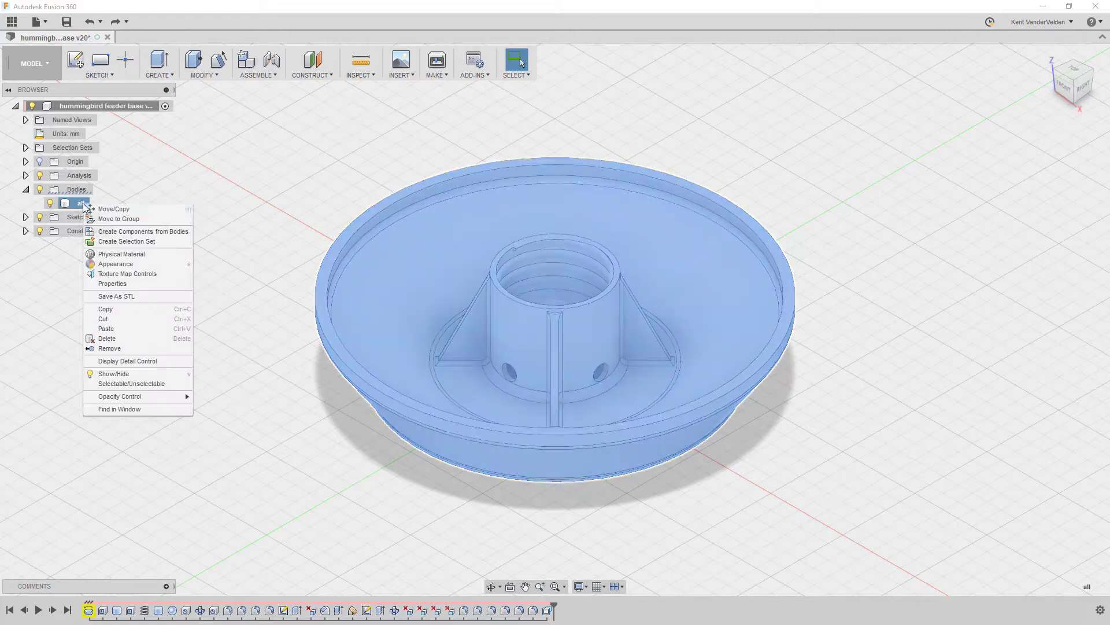
left_click(100, 330)
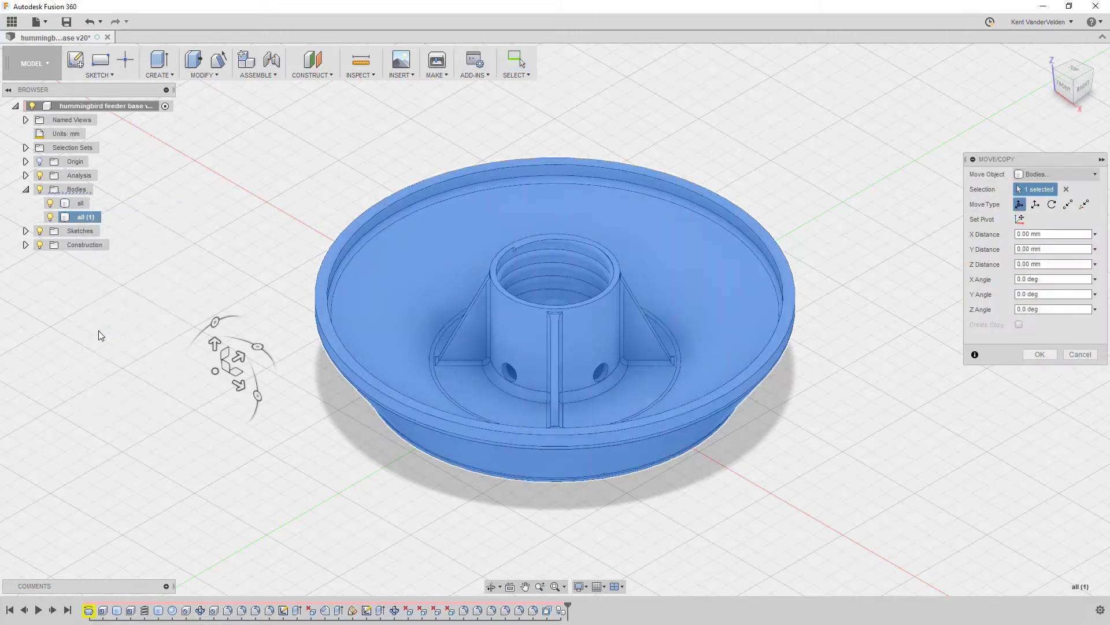
key("Return")
double_click(83, 217)
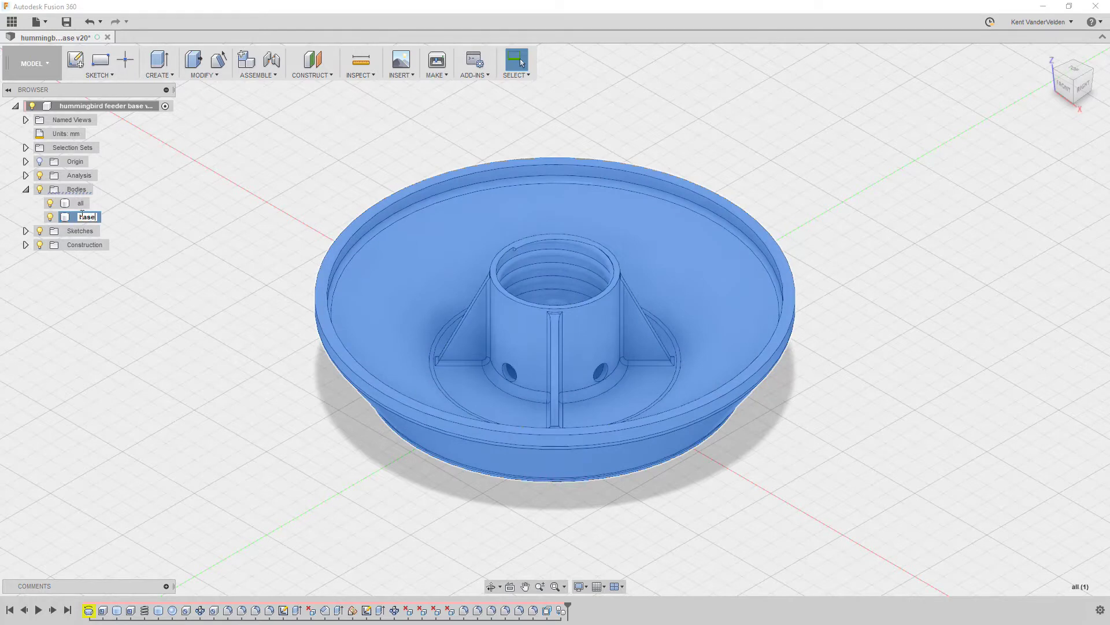
left_click(103, 326)
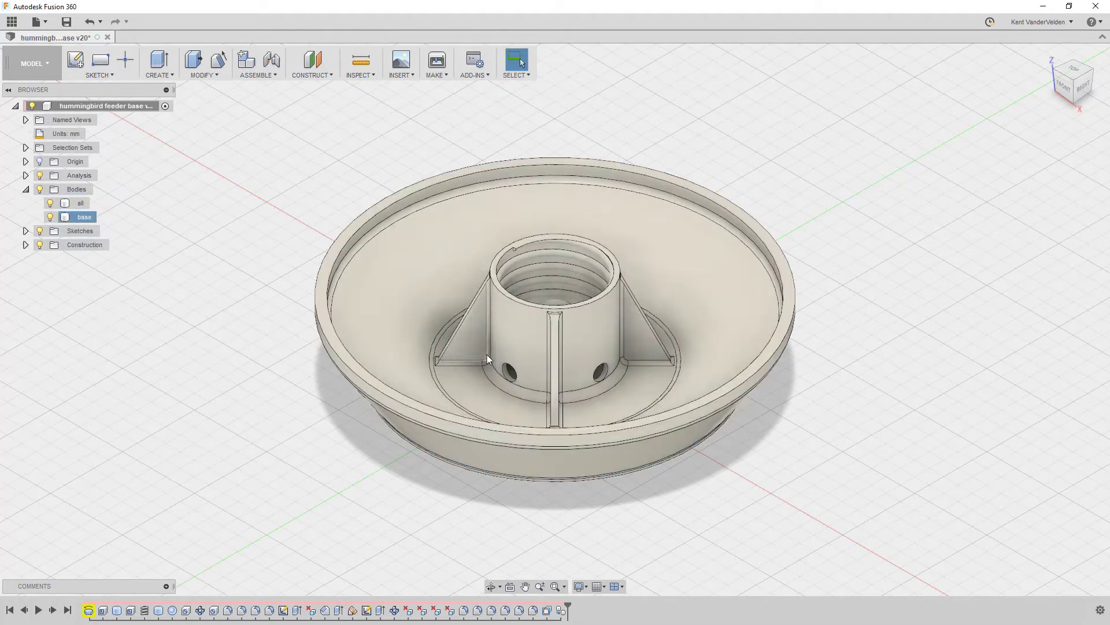
- Set up a Split Body on base using the lower ring face
left_click(478, 395)
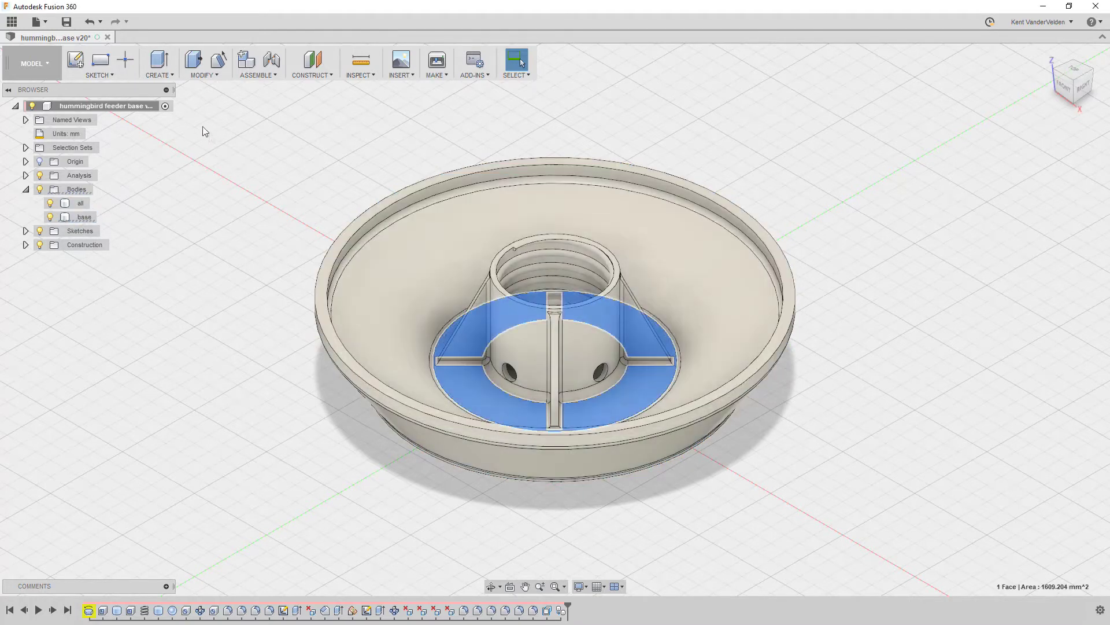
left_click(198, 75)
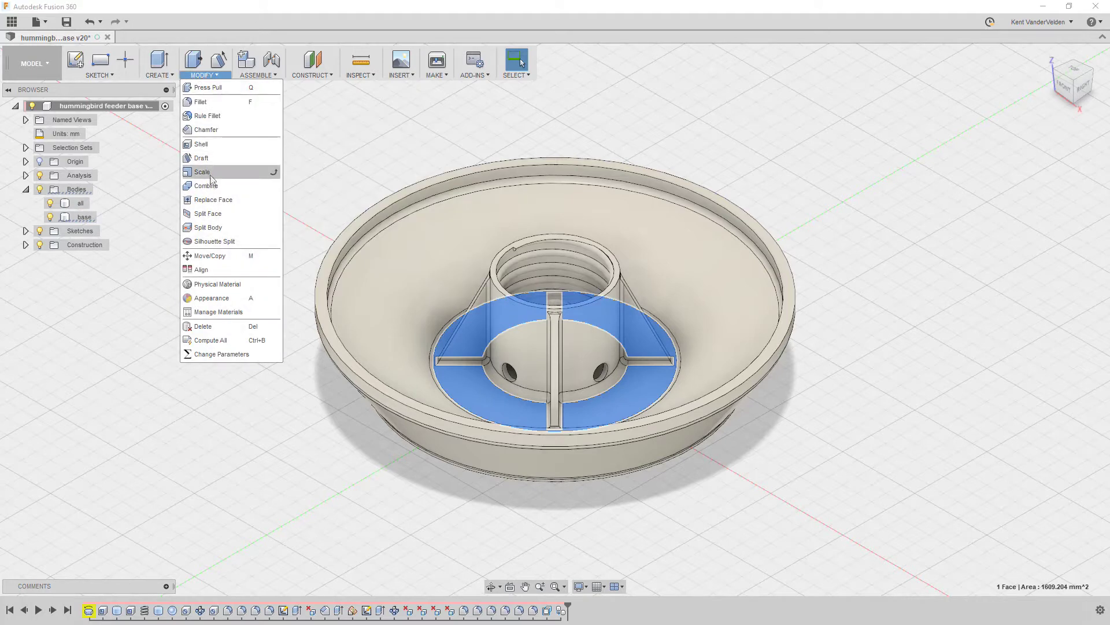
left_click(209, 227)
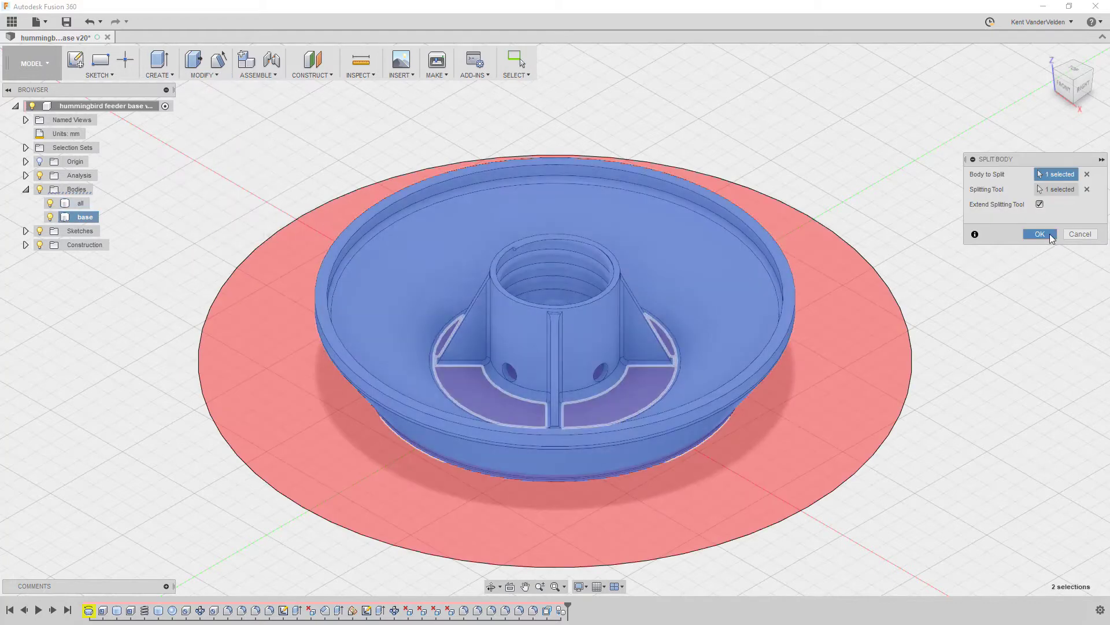
- Split base at the ring face, hide all, and combine the base pieces into one body
left_click(1050, 235)
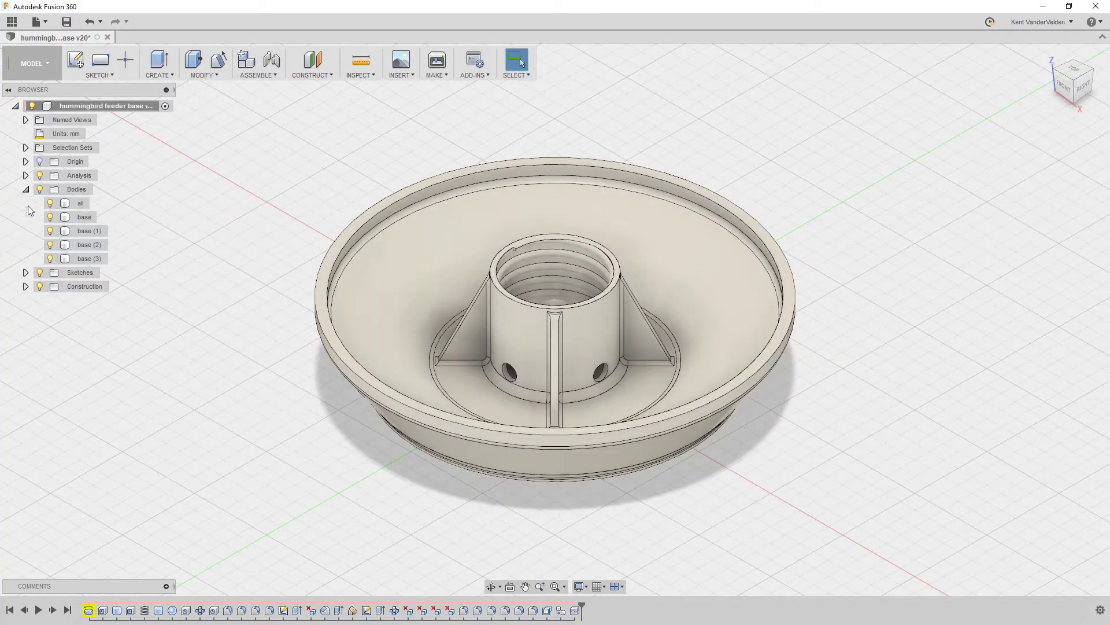
left_click(49, 203)
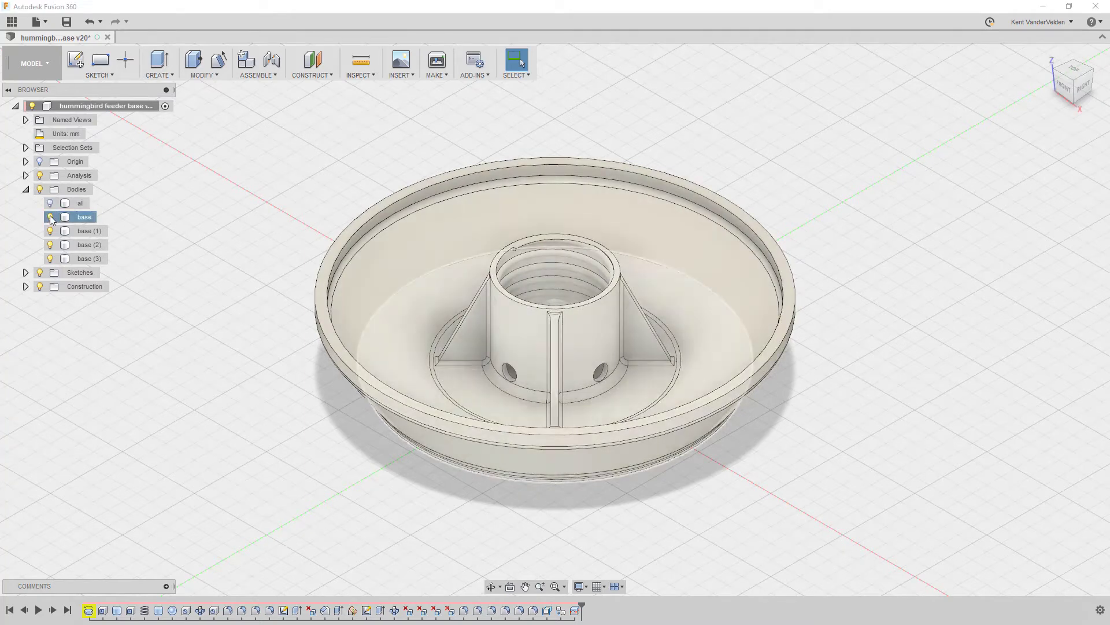
left_click(51, 217)
left_click(50, 259)
left_click(202, 74)
left_click(215, 191)
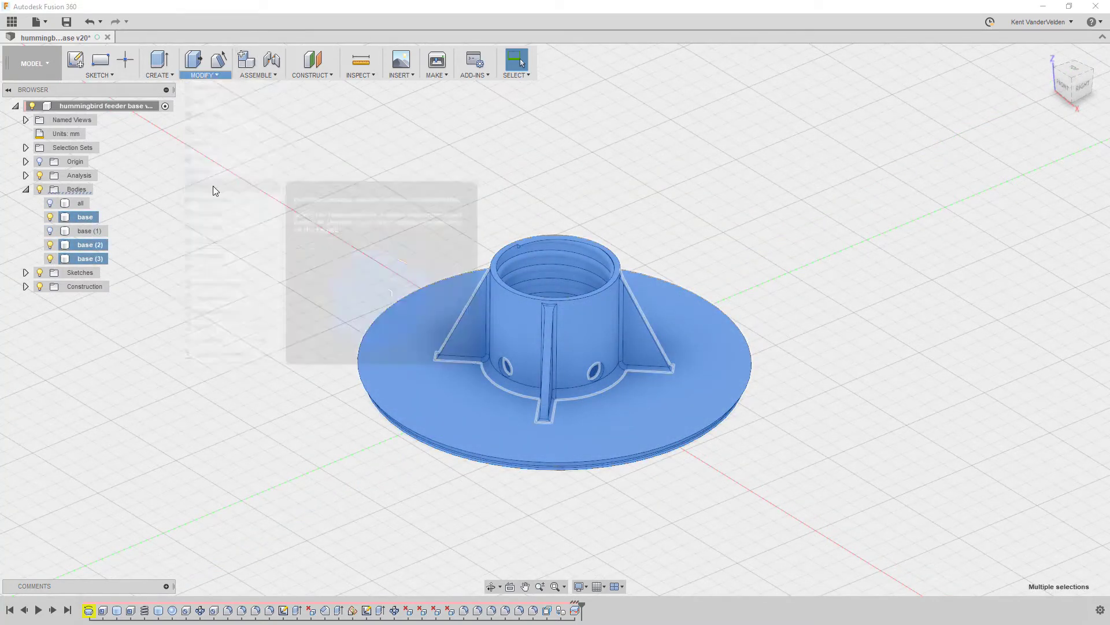
left_click(1038, 264)
- Rename the base (1) body to 'sides' and show base again
left_click(50, 216)
left_click(50, 231)
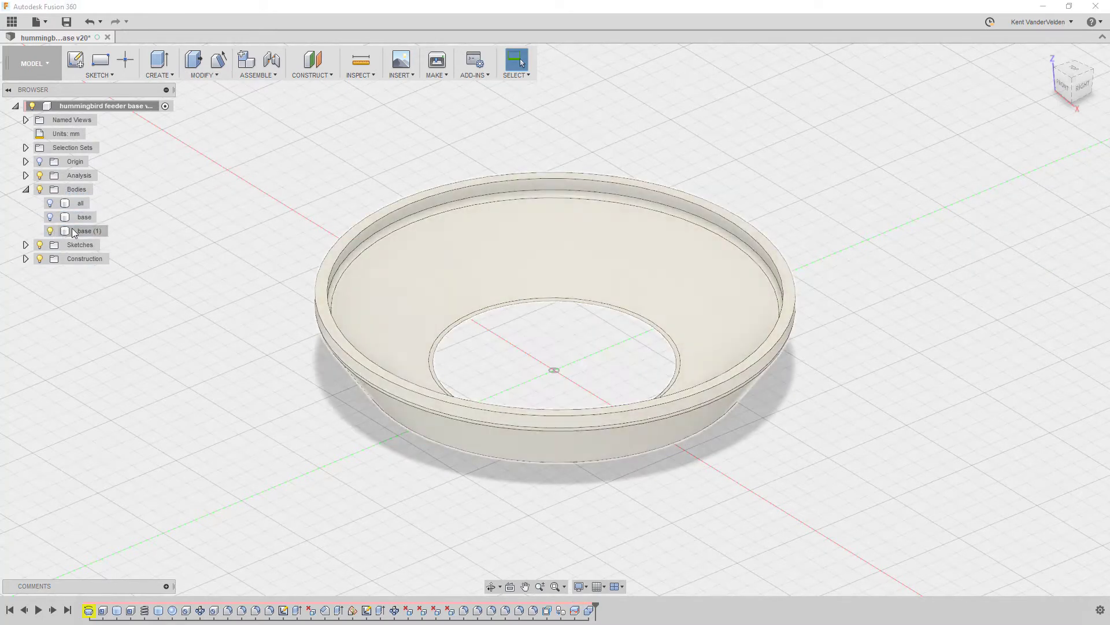
double_click(85, 232)
type("sides")
key("Return")
left_click(134, 265)
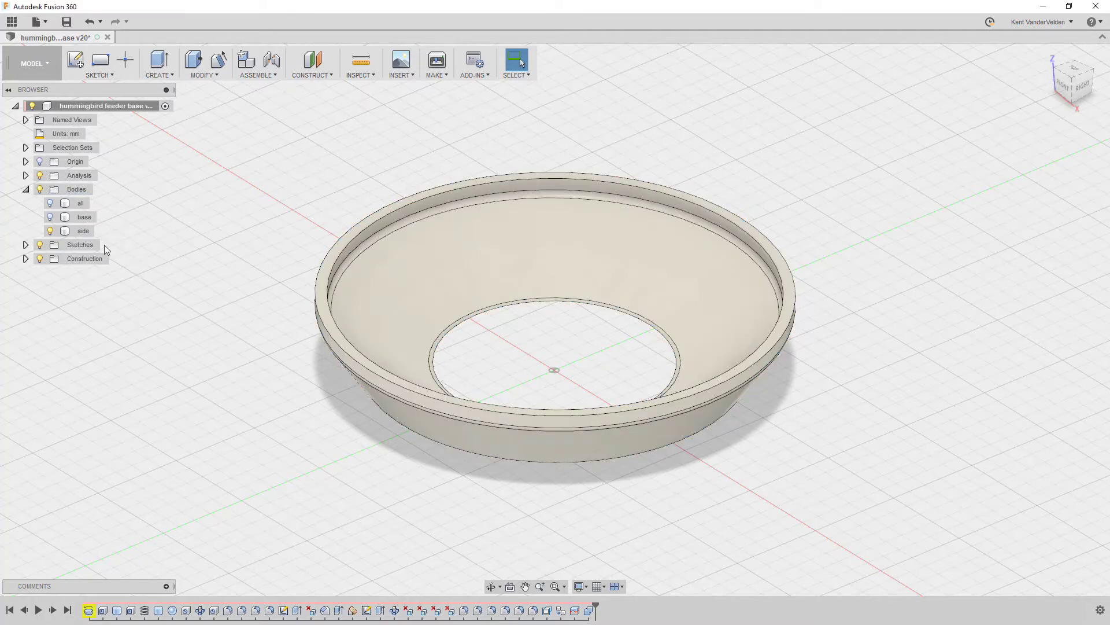
left_click(51, 218)
- Export the base and side bodies each as a 3D Print mesh
left_click(81, 217)
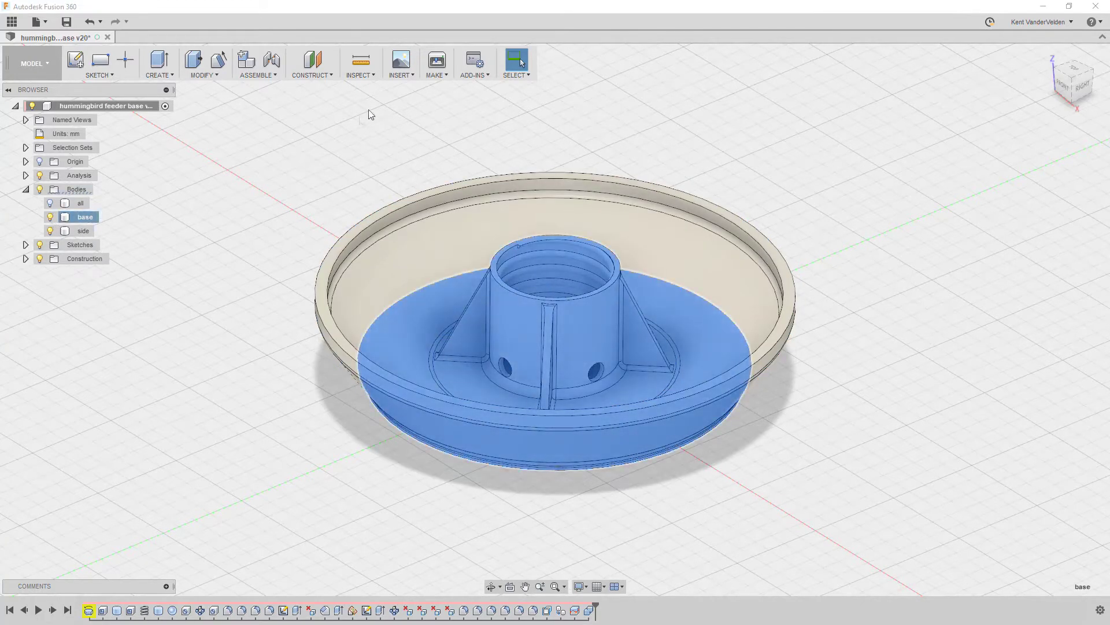
left_click(437, 75)
left_click(463, 91)
left_click(1046, 295)
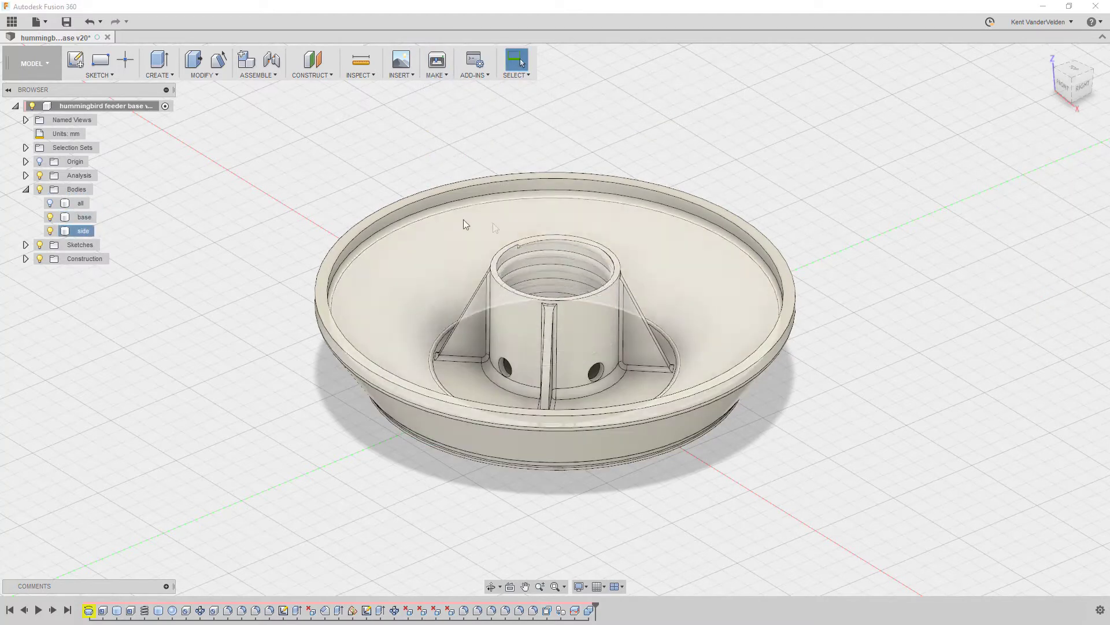
left_click(466, 225)
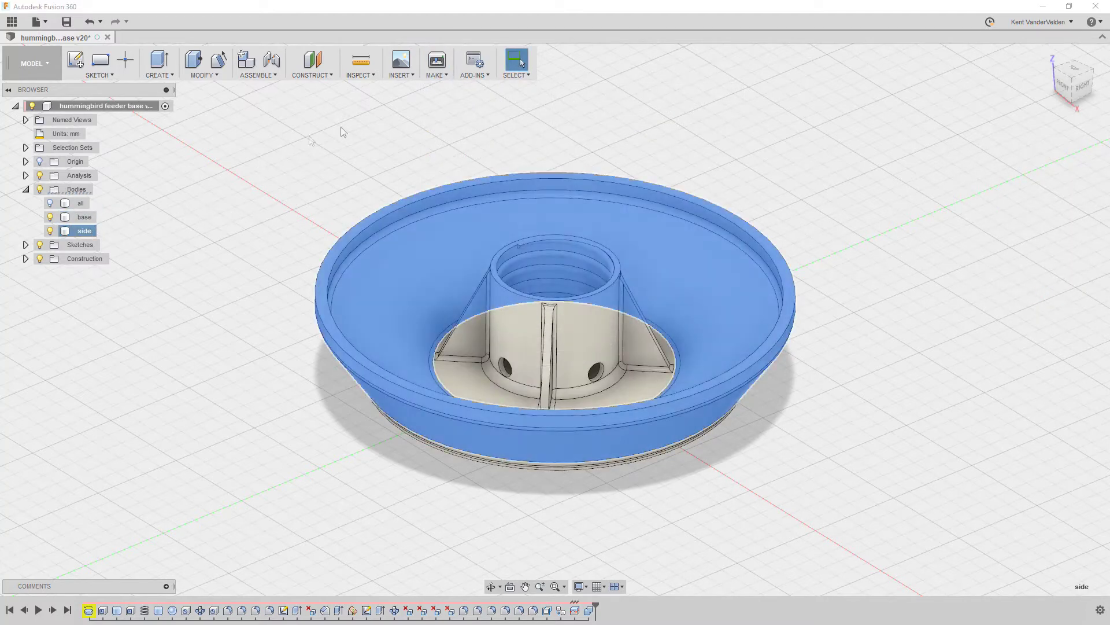
left_click(437, 74)
left_click(458, 89)
left_click(1039, 295)
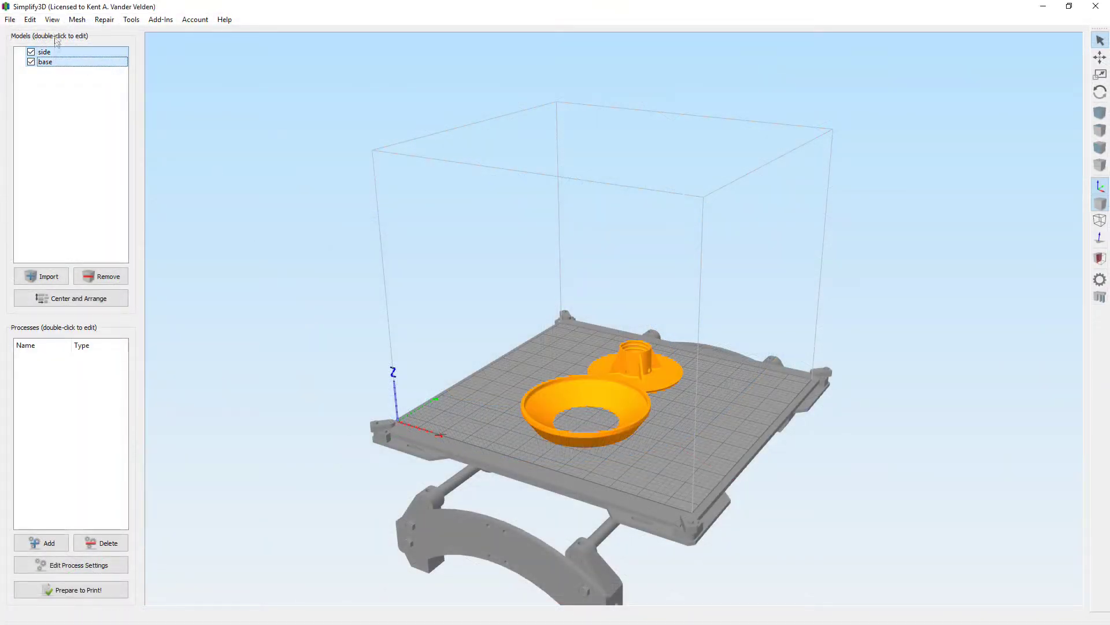
- Align the side and base models to a shared origin with Align Selected Model Origins
left_click(76, 19)
mouse_move(37, 22)
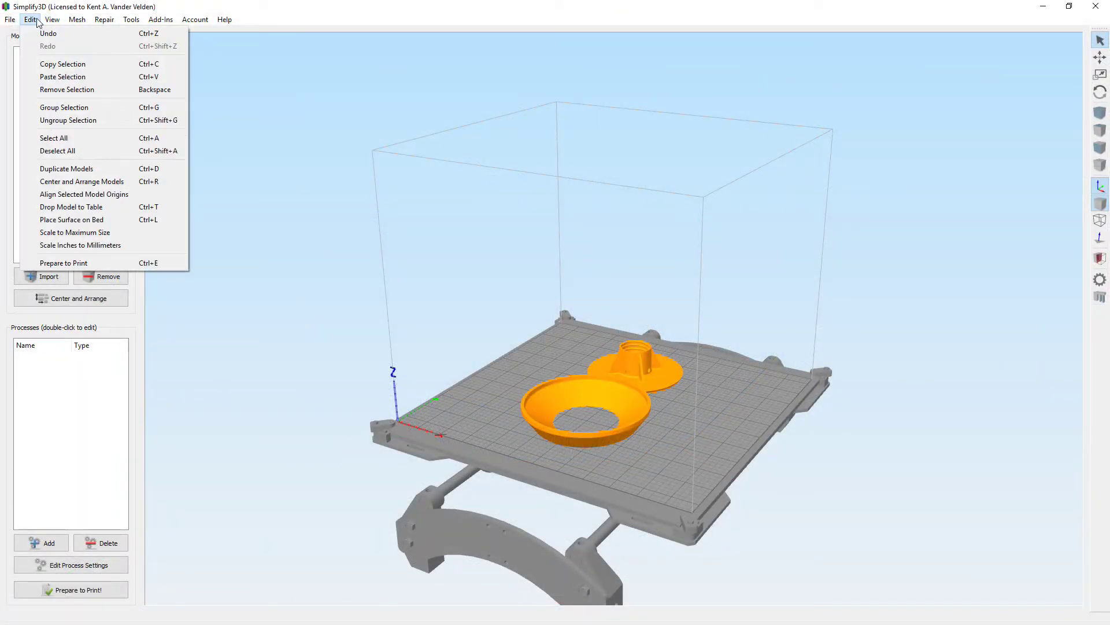
left_click(130, 195)
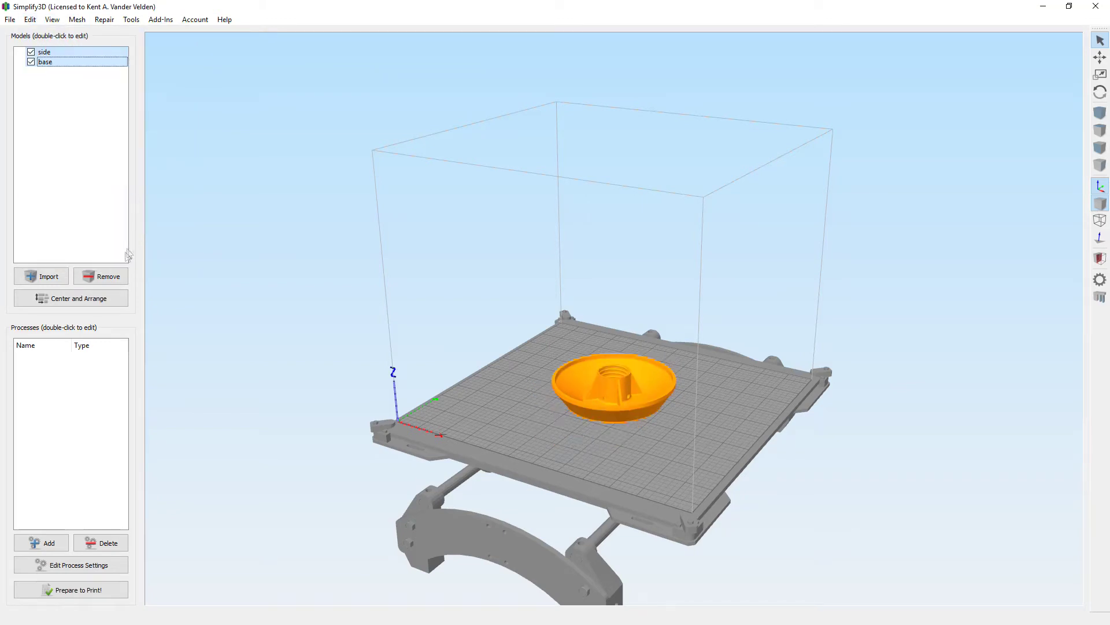
left_click(110, 276)
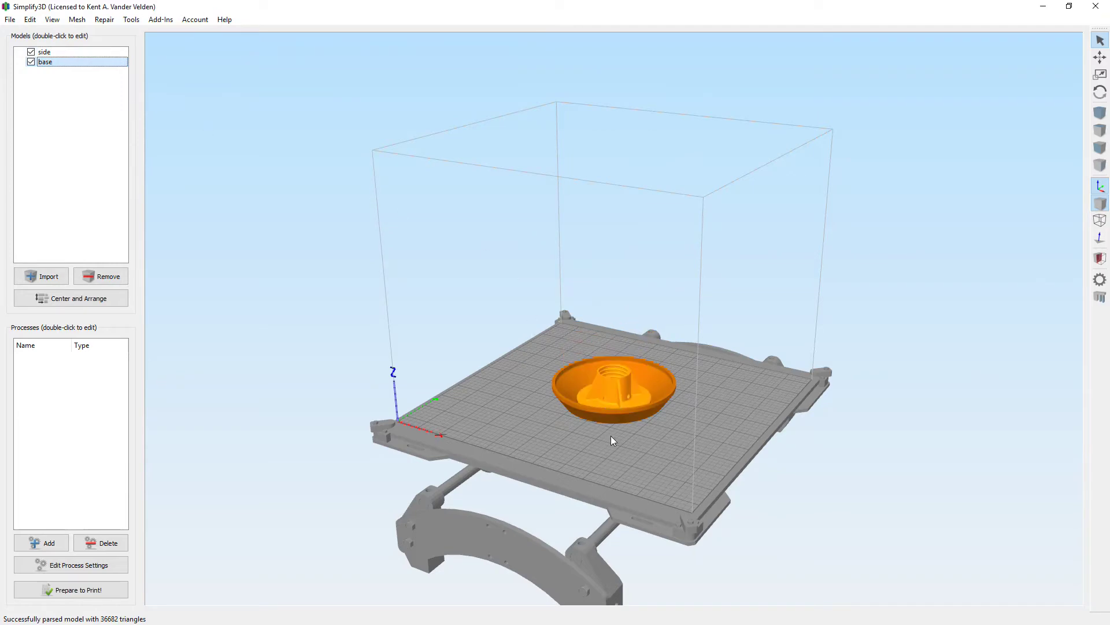
- Change the printer display, re-align the model origins, and inspect the parts' underside
left_click(52, 19)
left_click(70, 32)
left_click_drag(673, 480, 641, 526)
scroll(641, 526, "up", 3)
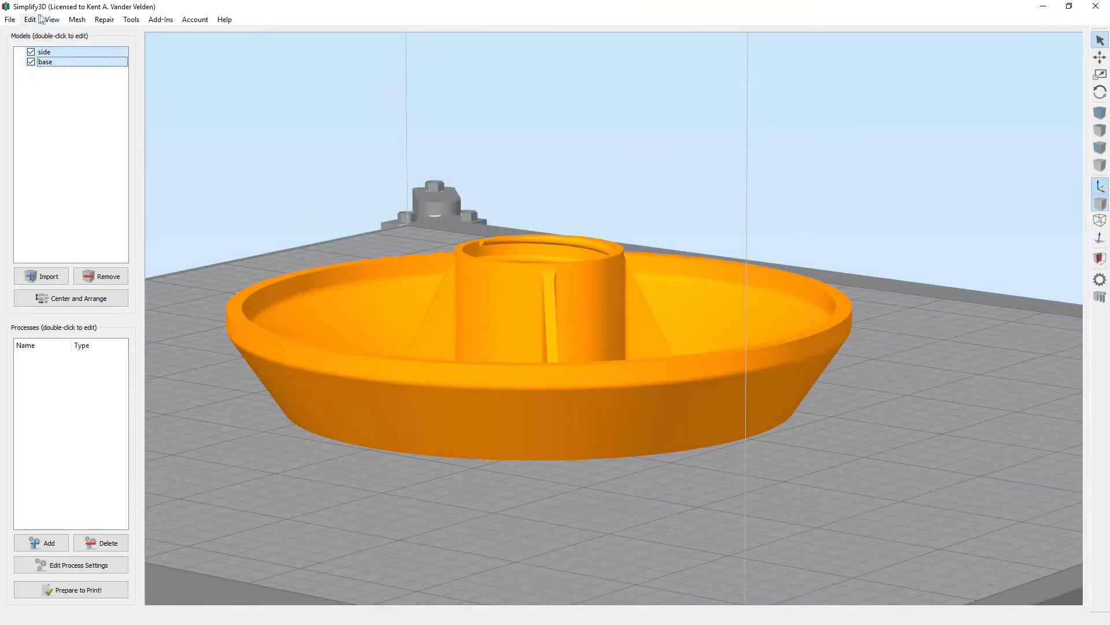
left_click(30, 19)
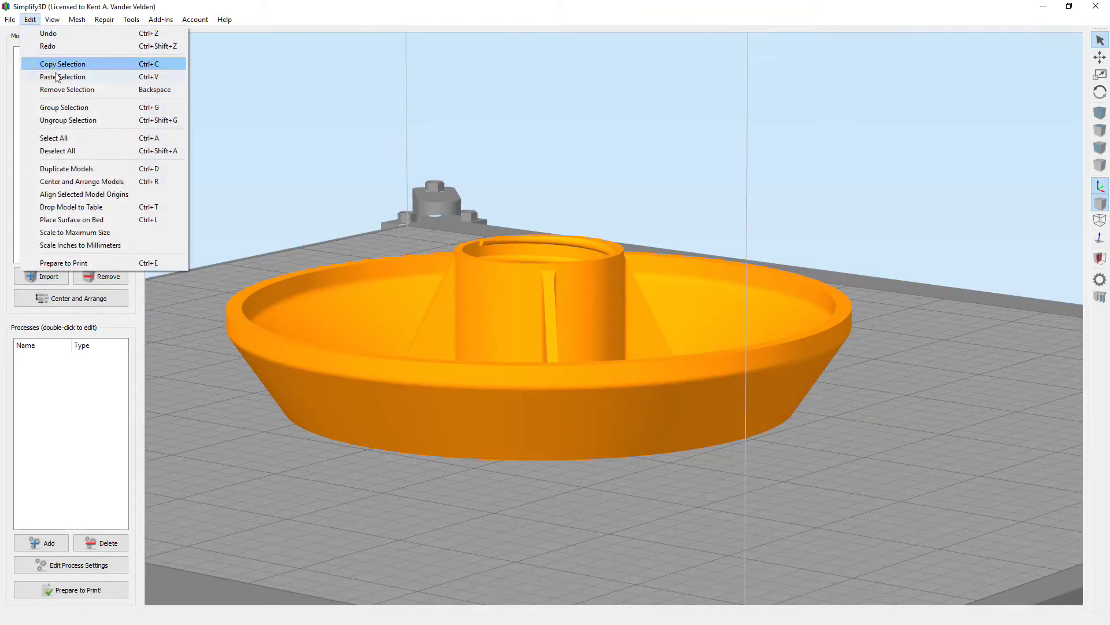
left_click(105, 196)
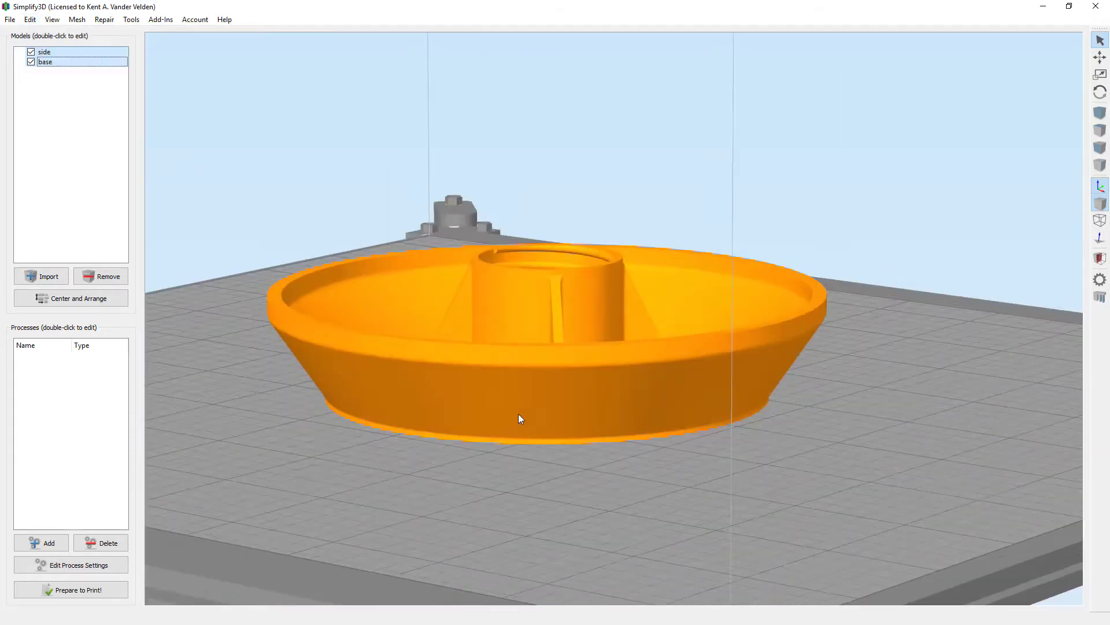
scroll(518, 414, "down", 3)
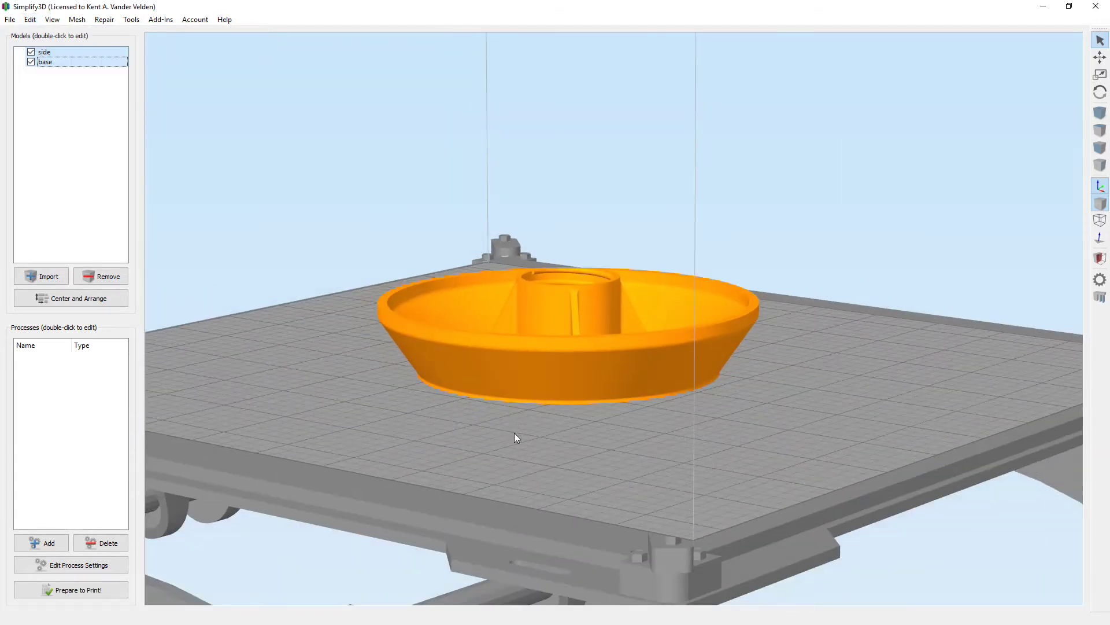
left_click_drag(515, 437, 508, 189)
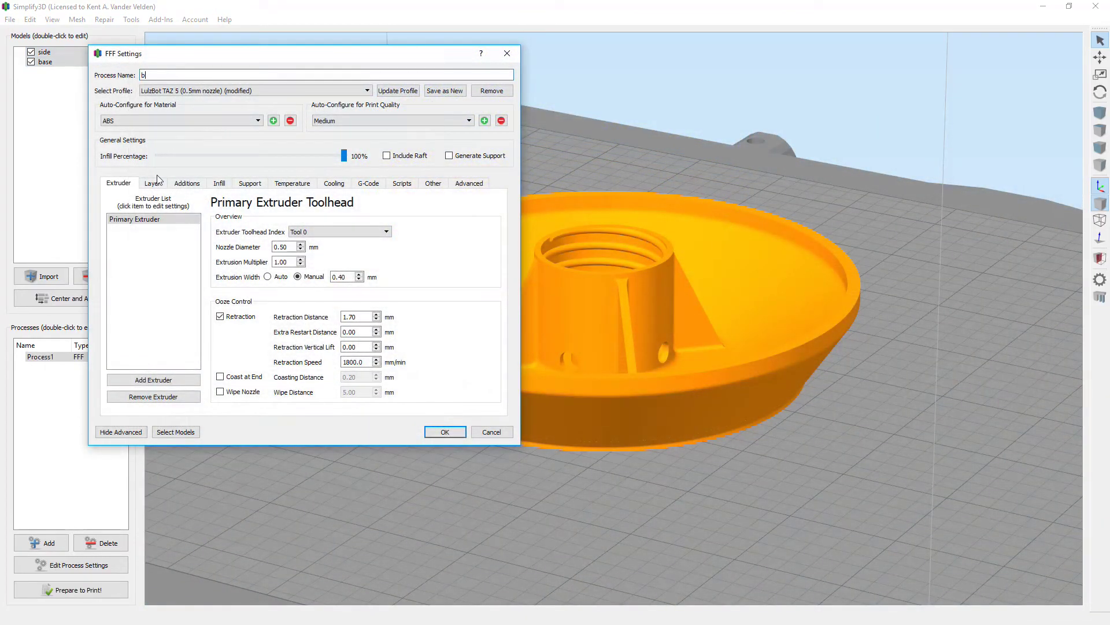
- Finish the base process: adjust infill, turn off start/stop heights, apply it to base only
left_click(344, 155)
left_click(466, 184)
left_click(117, 213)
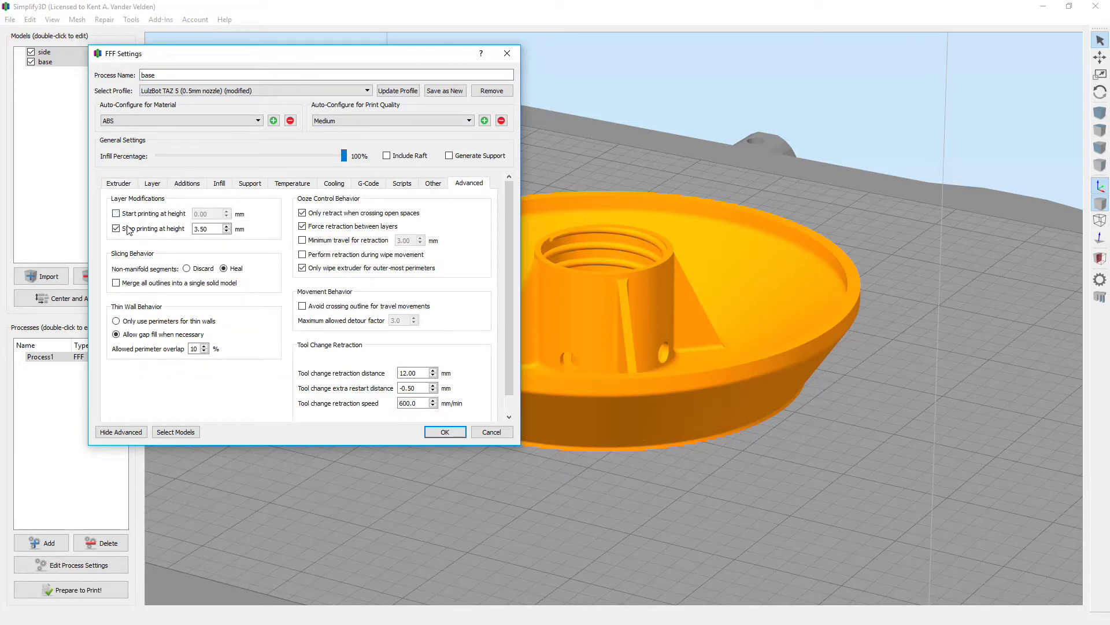
left_click(119, 184)
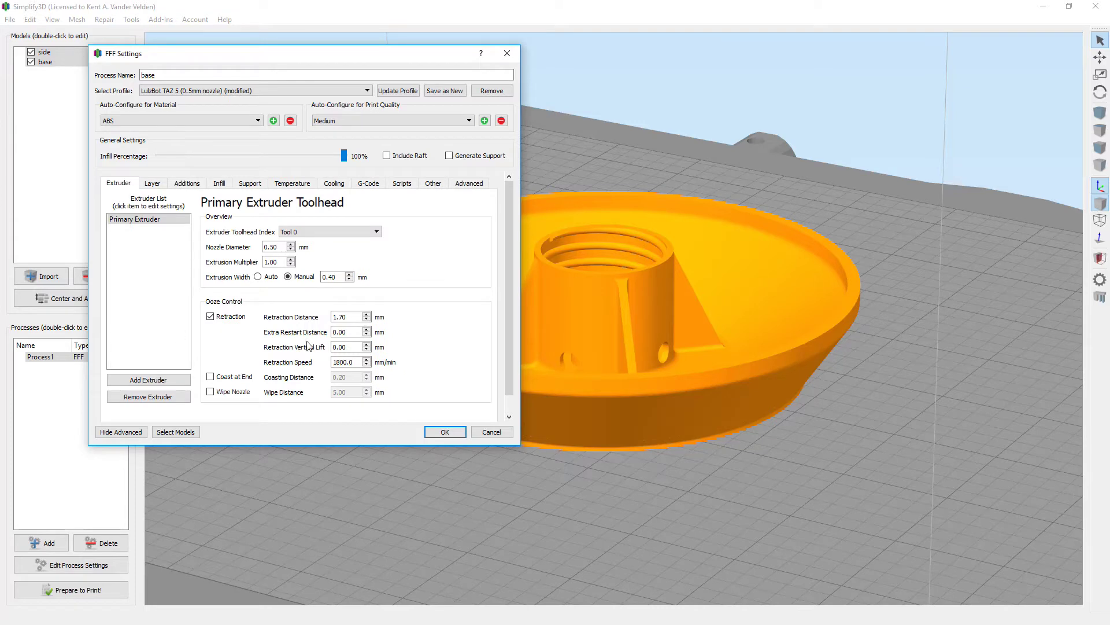
left_click(192, 433)
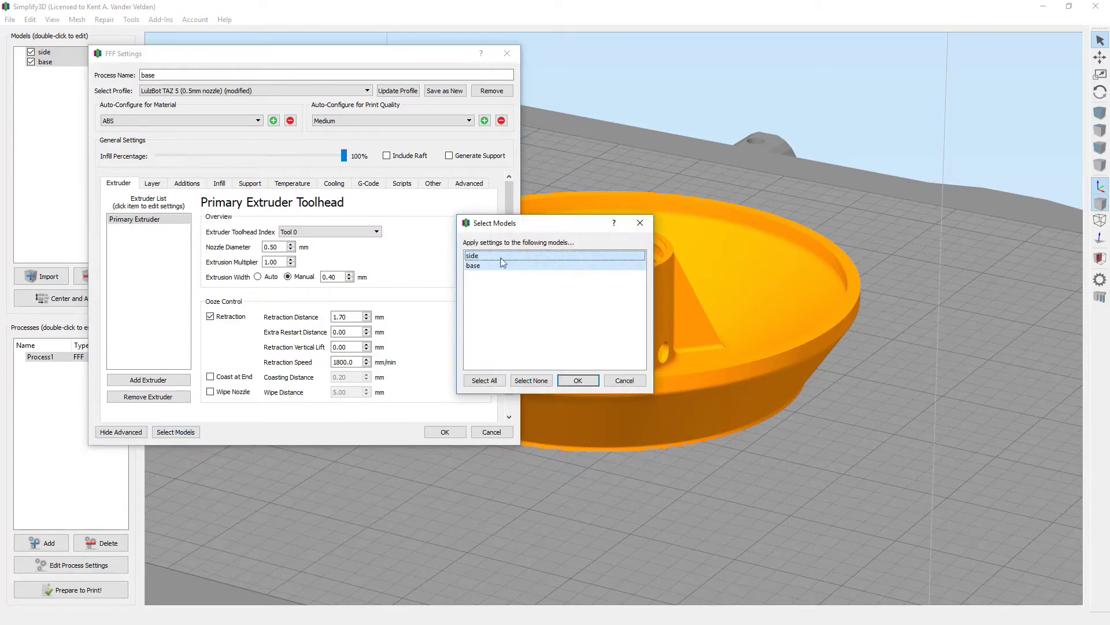
left_click(483, 265)
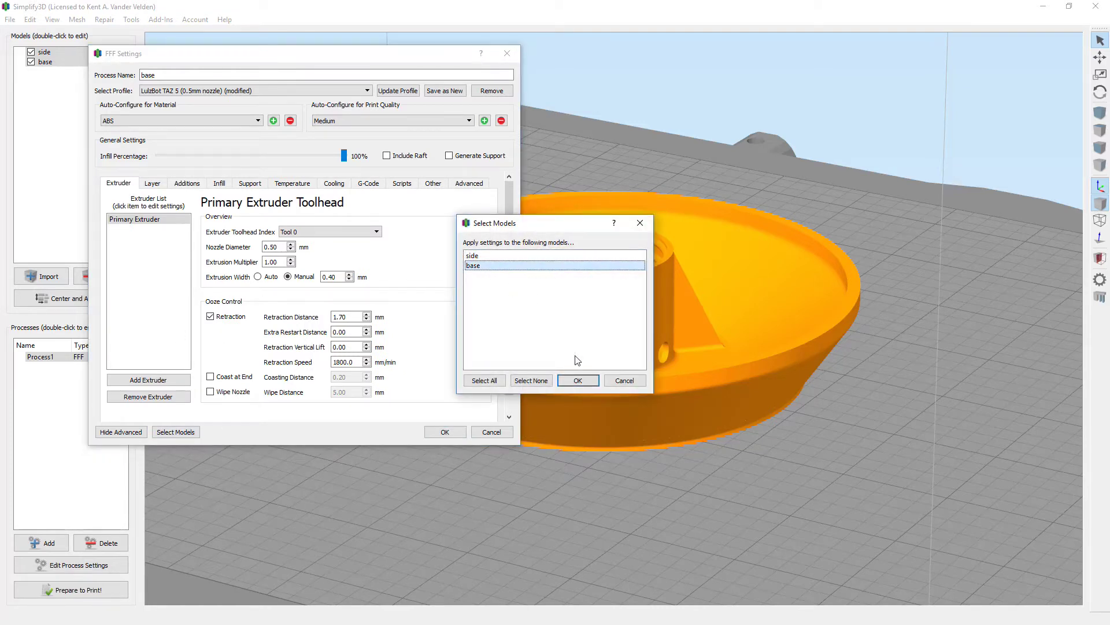
left_click(578, 380)
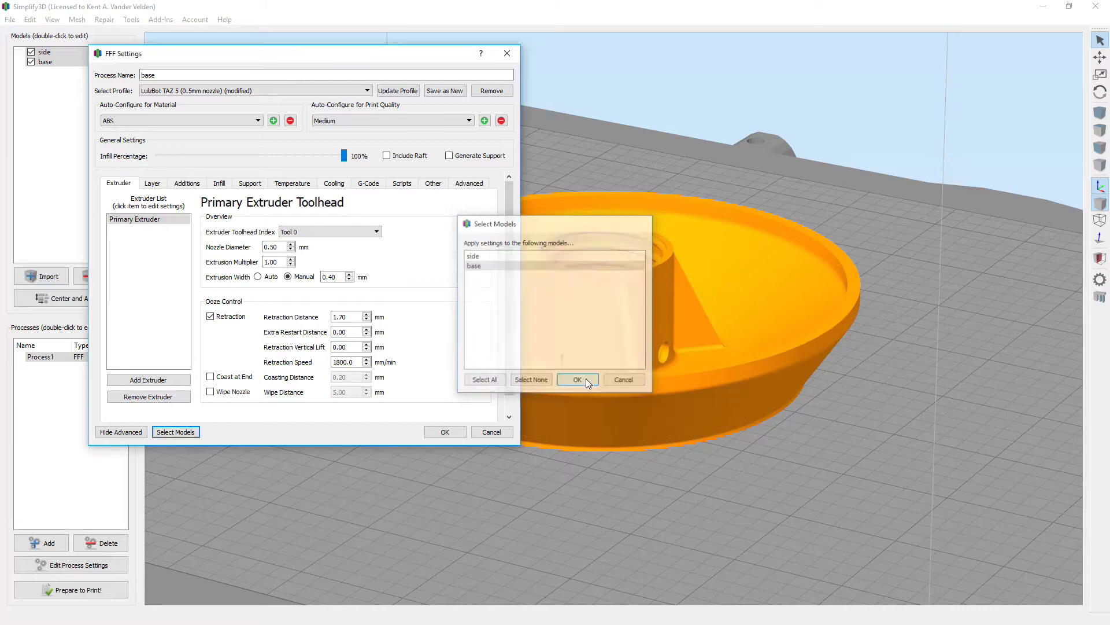
left_click(446, 435)
- Add a new process named side that applies only to the side model
left_click(60, 536)
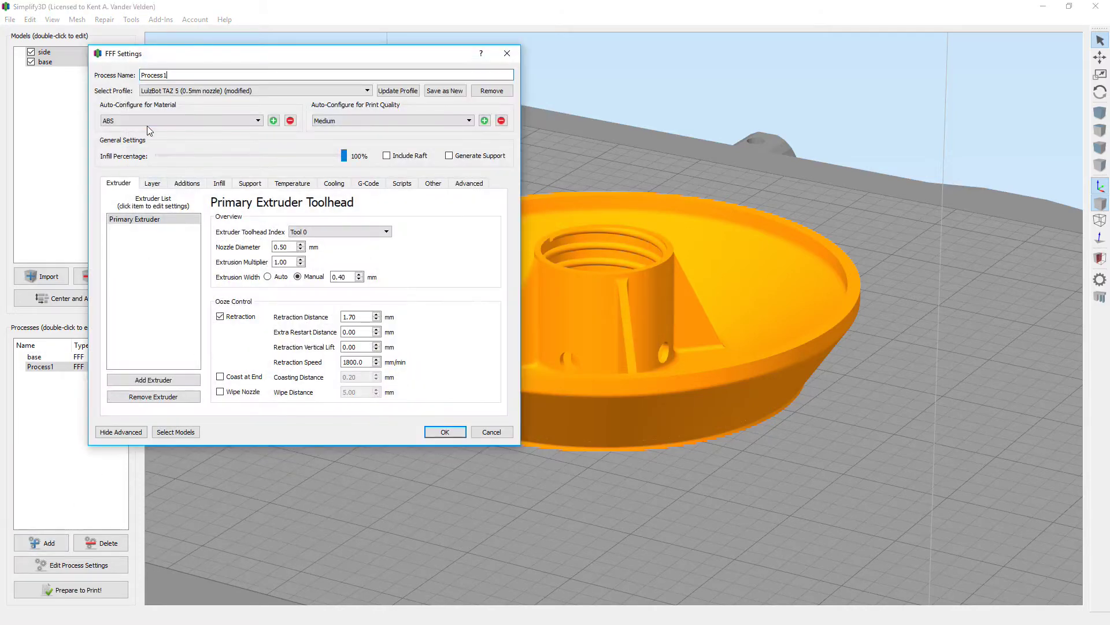
key("ctrl+a")
type("s")
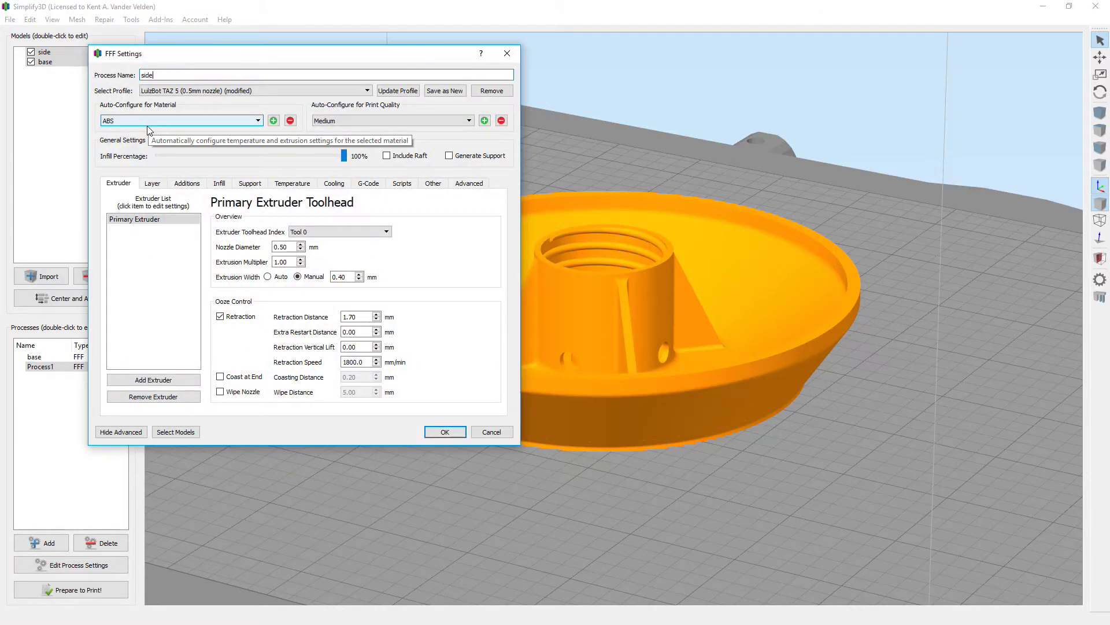
left_click(185, 435)
left_click(530, 380)
left_click(490, 256)
left_click(573, 380)
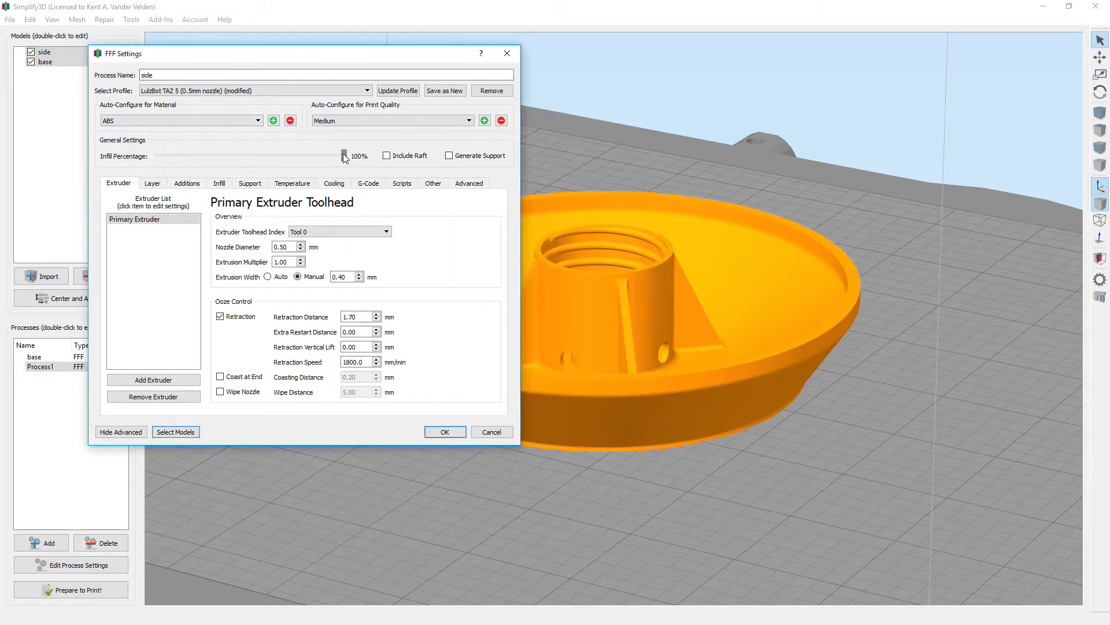
- Set the side process to 10% infill and 0 bottom solid layers
left_click_drag(343, 154, 216, 161)
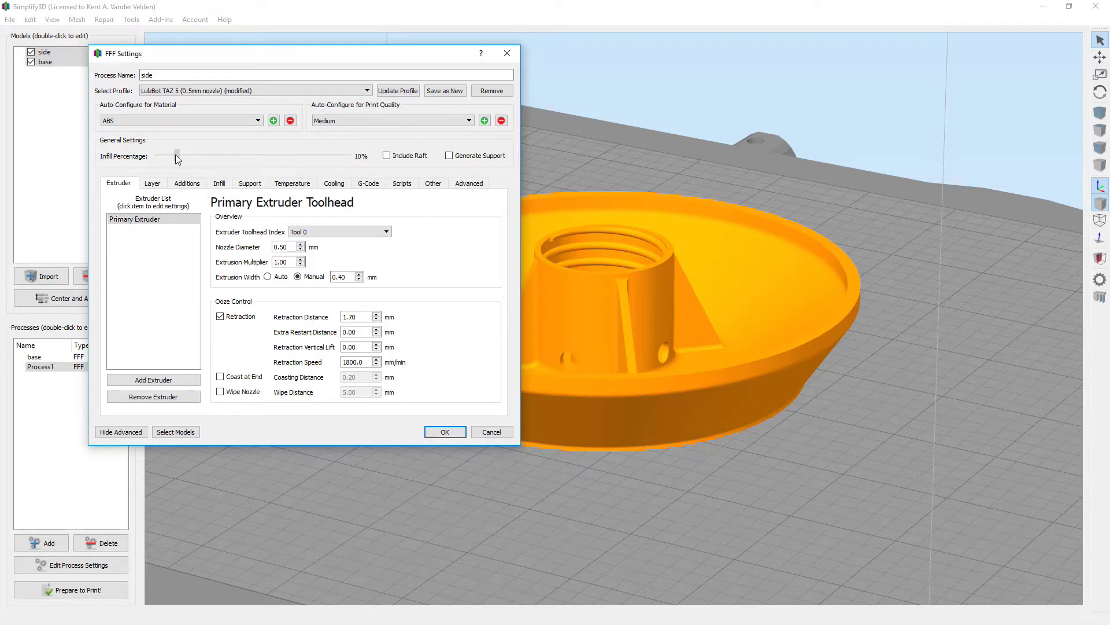
left_click(152, 183)
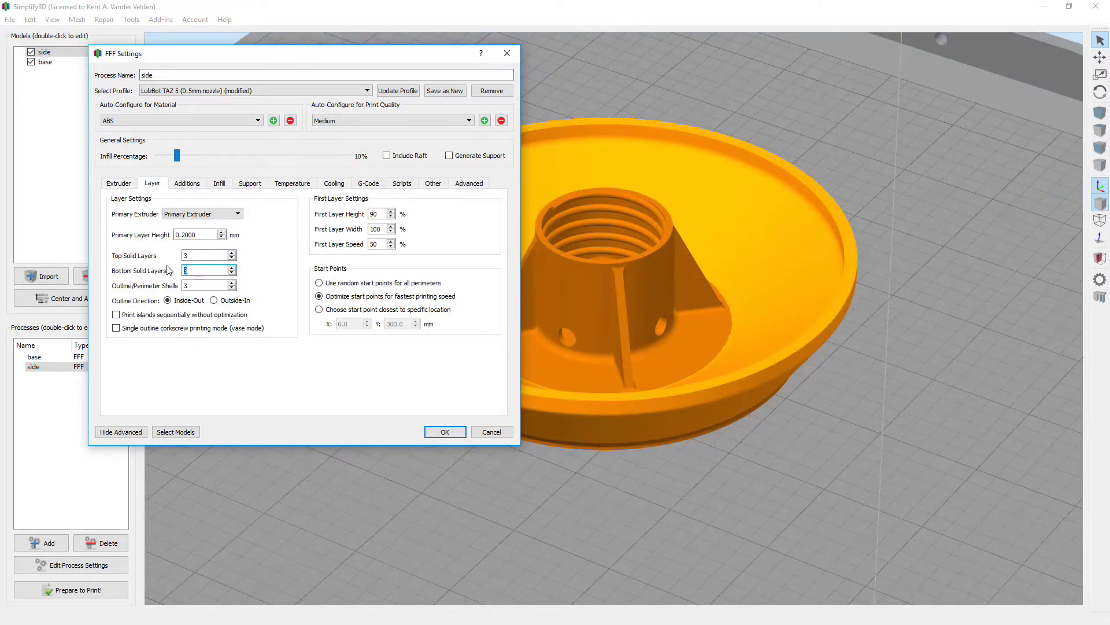
left_click(444, 431)
- Slice the base and side processes together and scrub the preview End slider through the layers
left_click(96, 591)
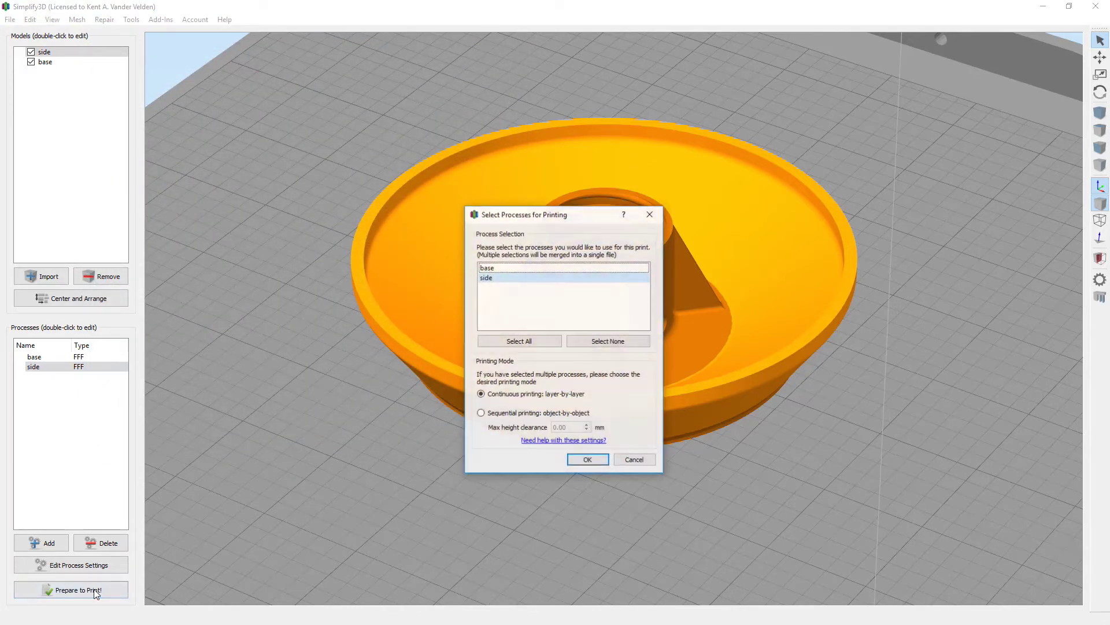
left_click(519, 340)
left_click(588, 460)
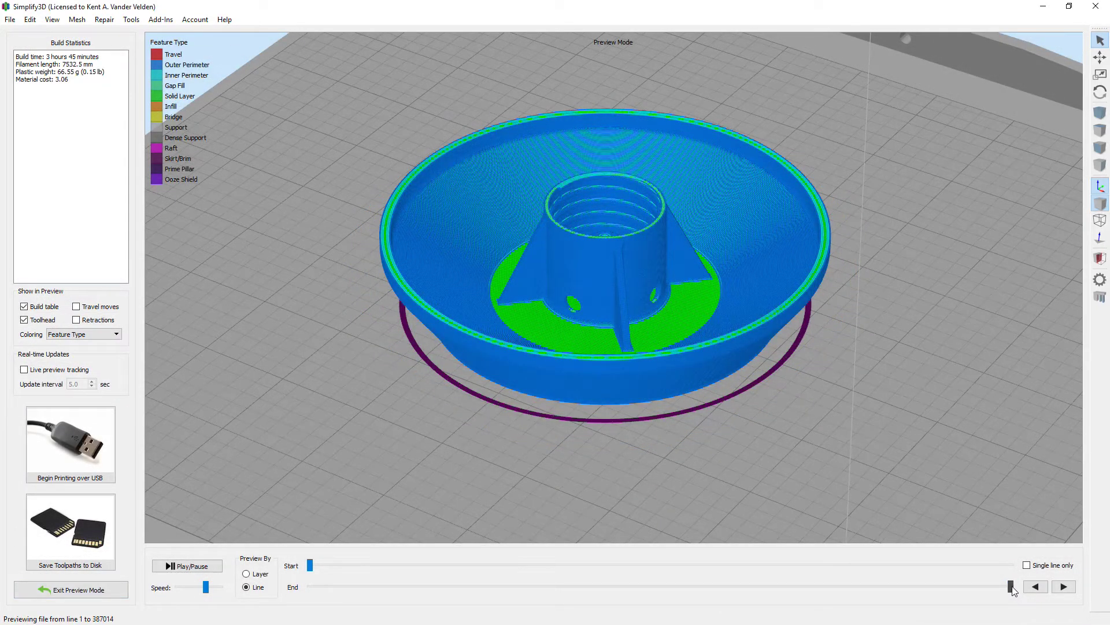
left_click_drag(1012, 587, 361, 556)
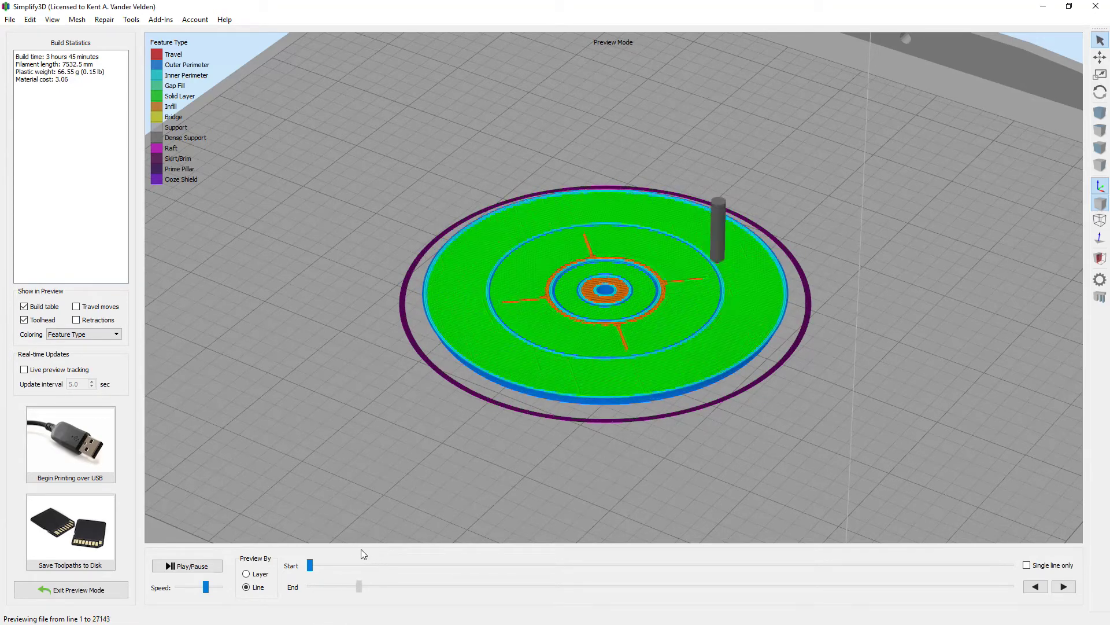
left_click_drag(362, 554, 416, 548)
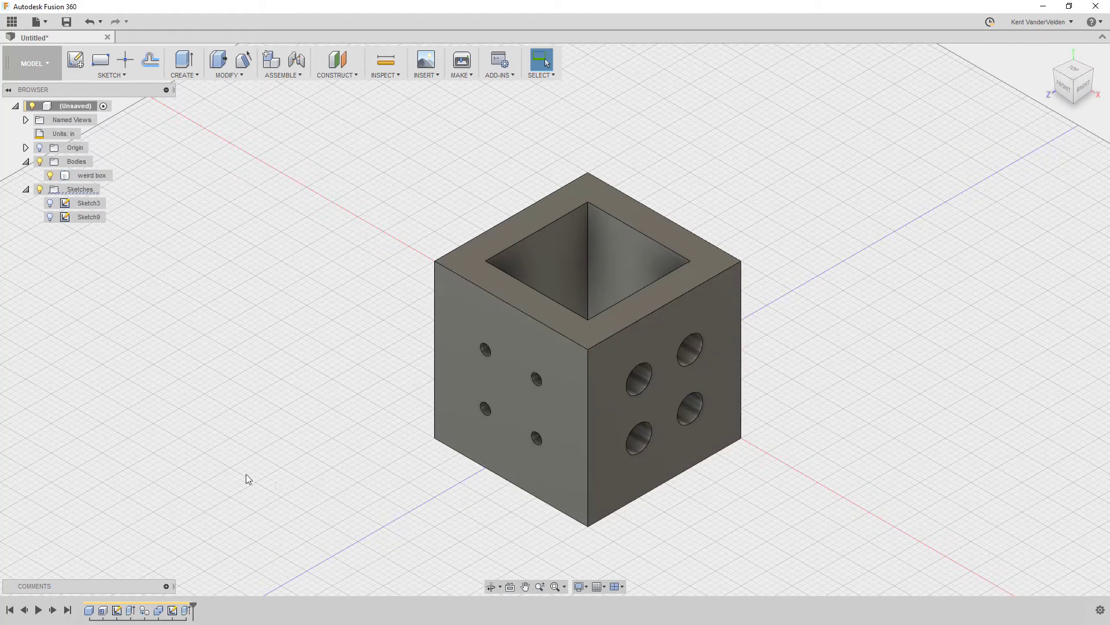
- Copy-paste weird box in place, rename the copy stiffeners, and hide the original body
left_click(93, 175)
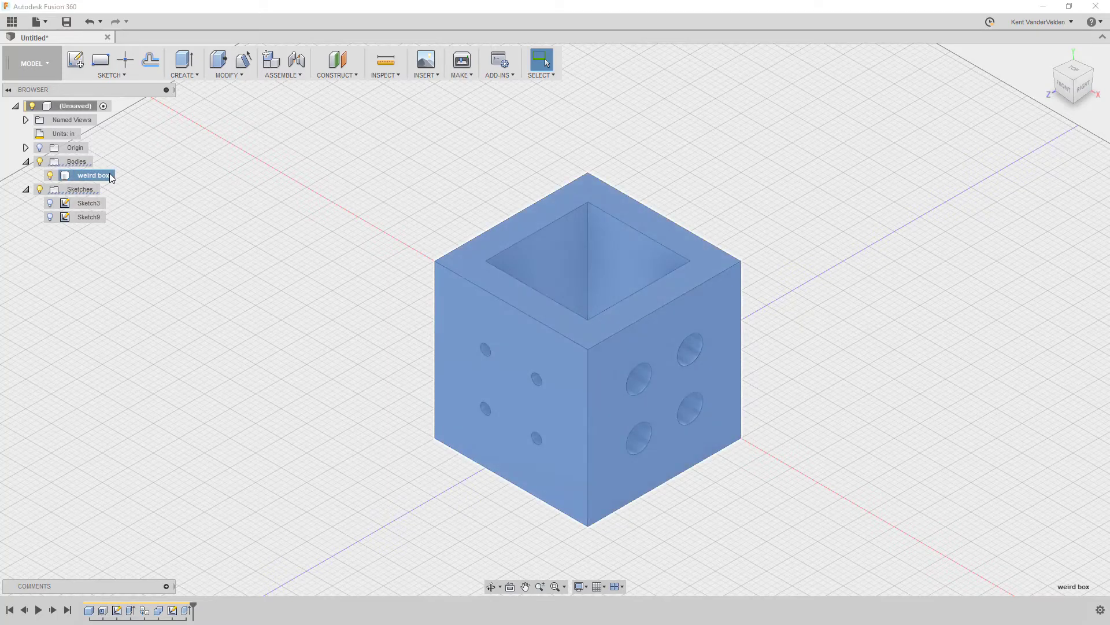
key("ctrl+c")
key("ctrl+v")
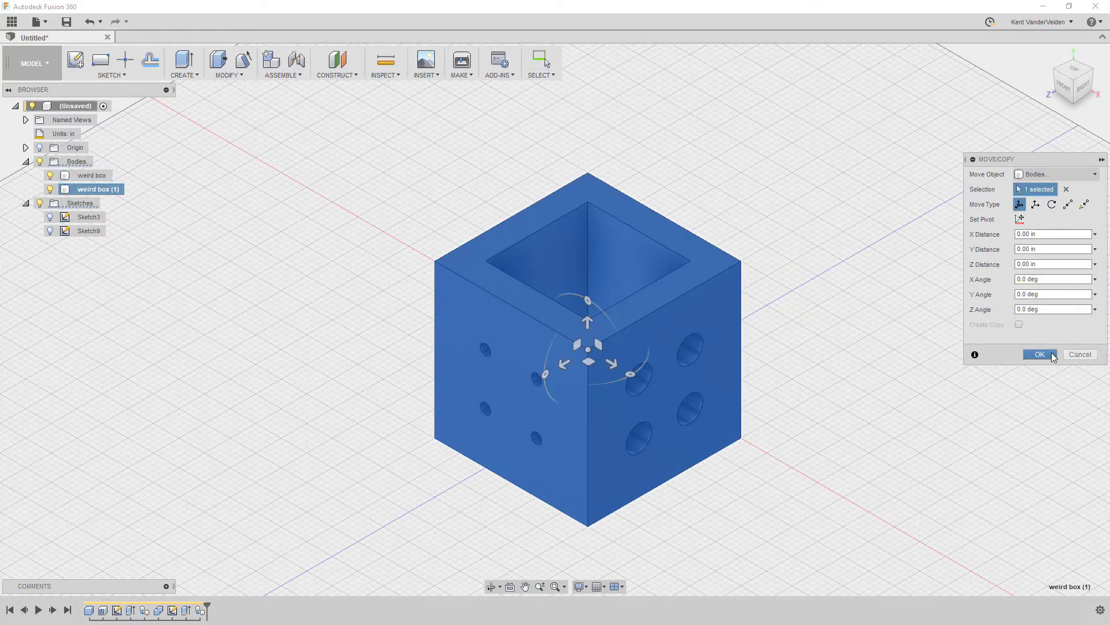
left_click(1053, 355)
left_click(83, 190)
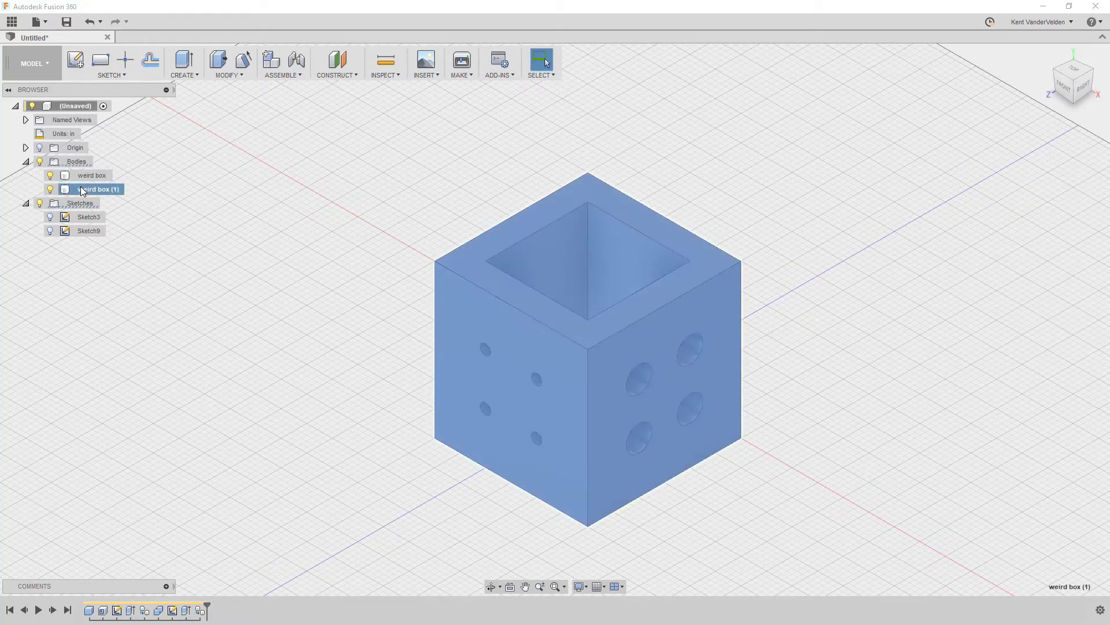
double_click(91, 191)
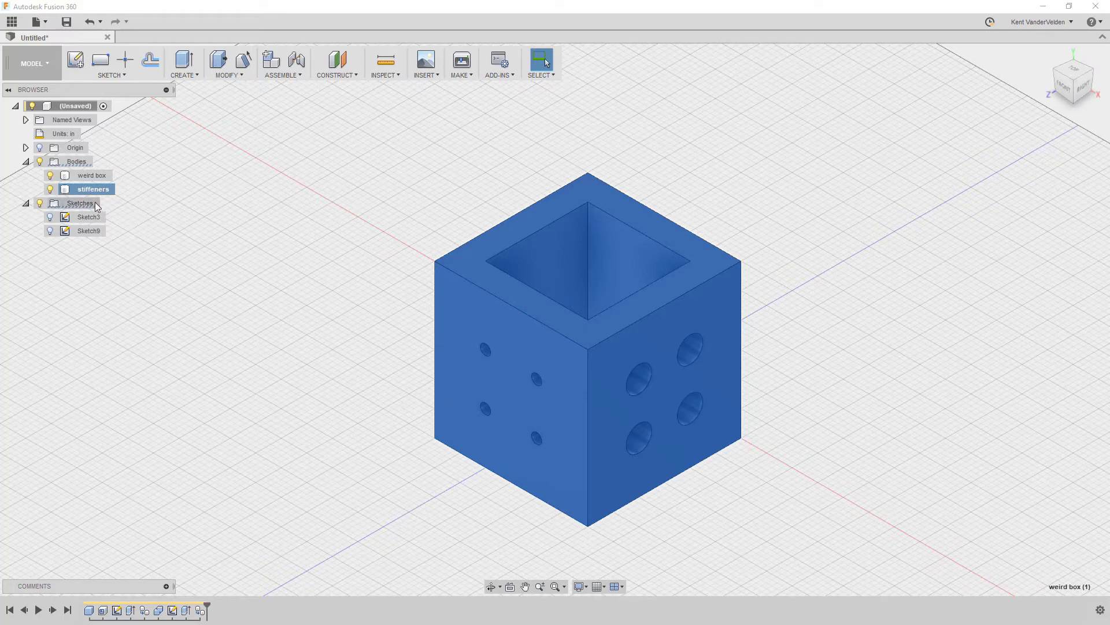
left_click(51, 176)
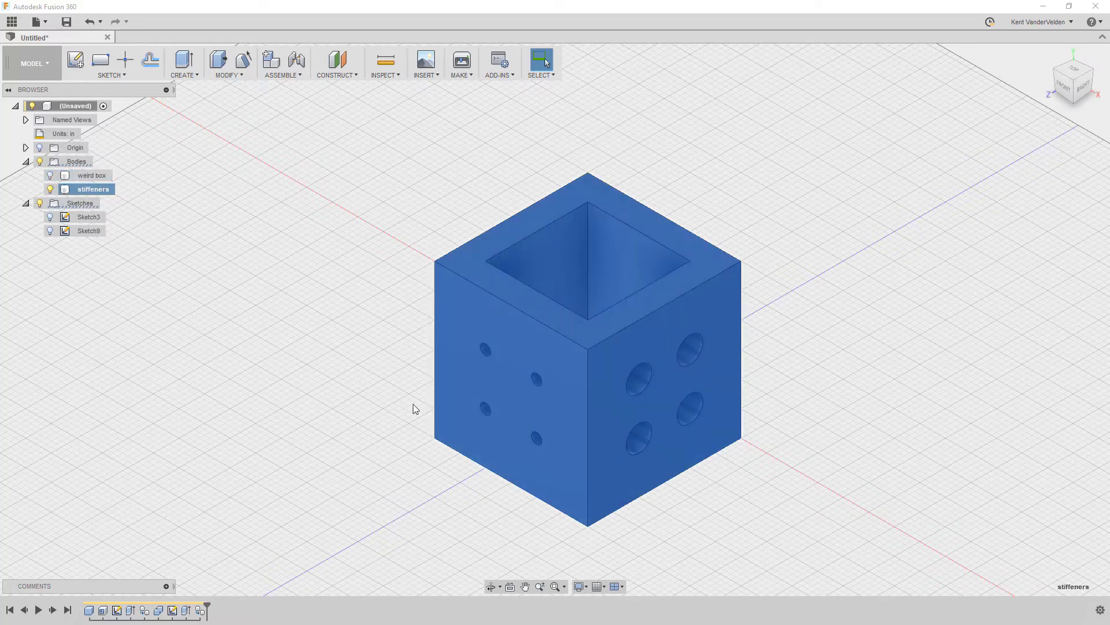
- Press Pull the hole faces to widen the holes by 0.20 in
left_click(359, 414)
key("q")
scroll(486, 353, "up", 5)
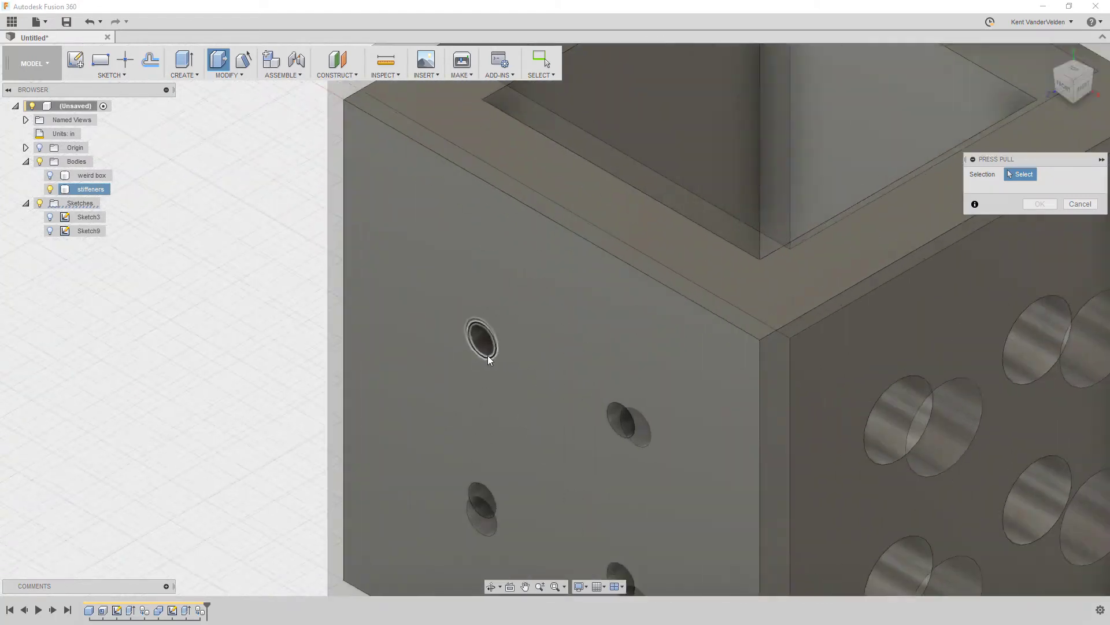
scroll(487, 355, "up", 1)
left_click(487, 355)
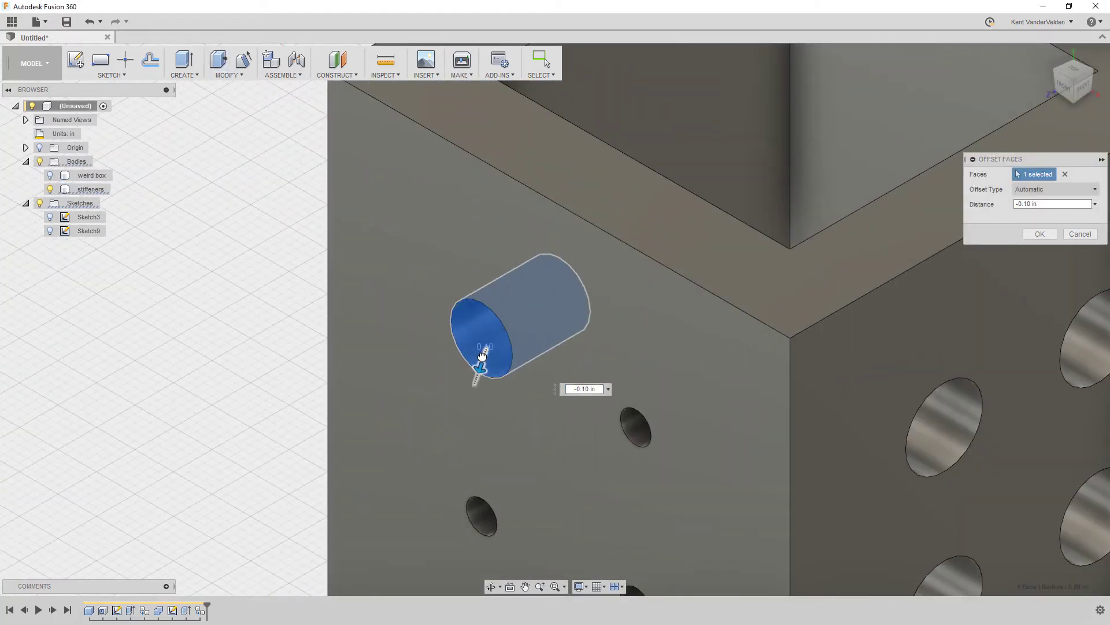
left_click_drag(481, 359, 476, 367)
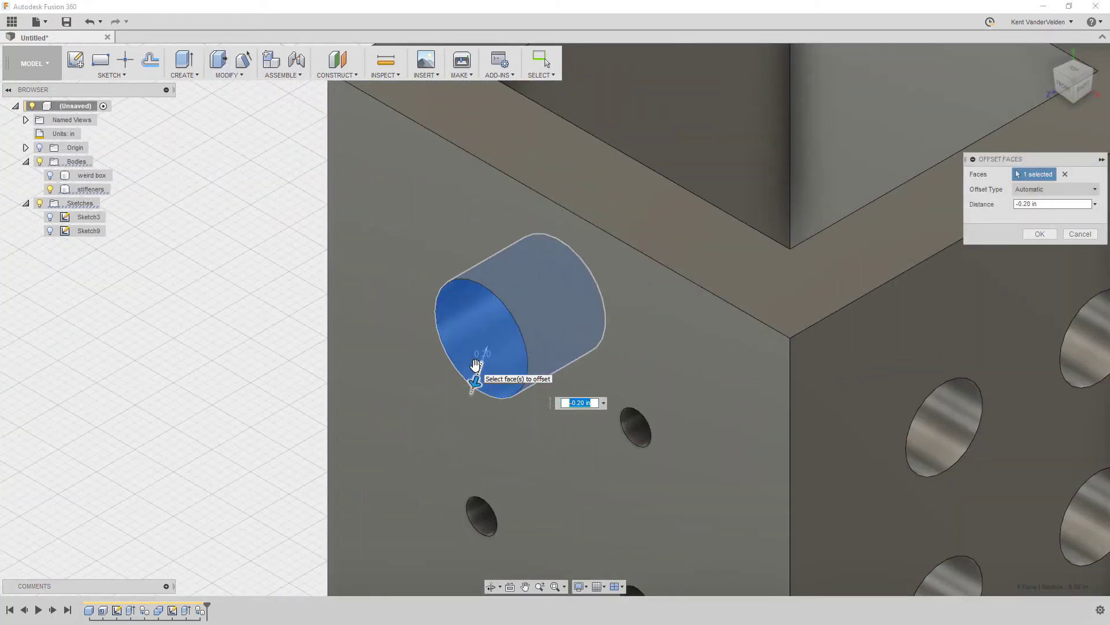
left_click(475, 365)
left_click(474, 515)
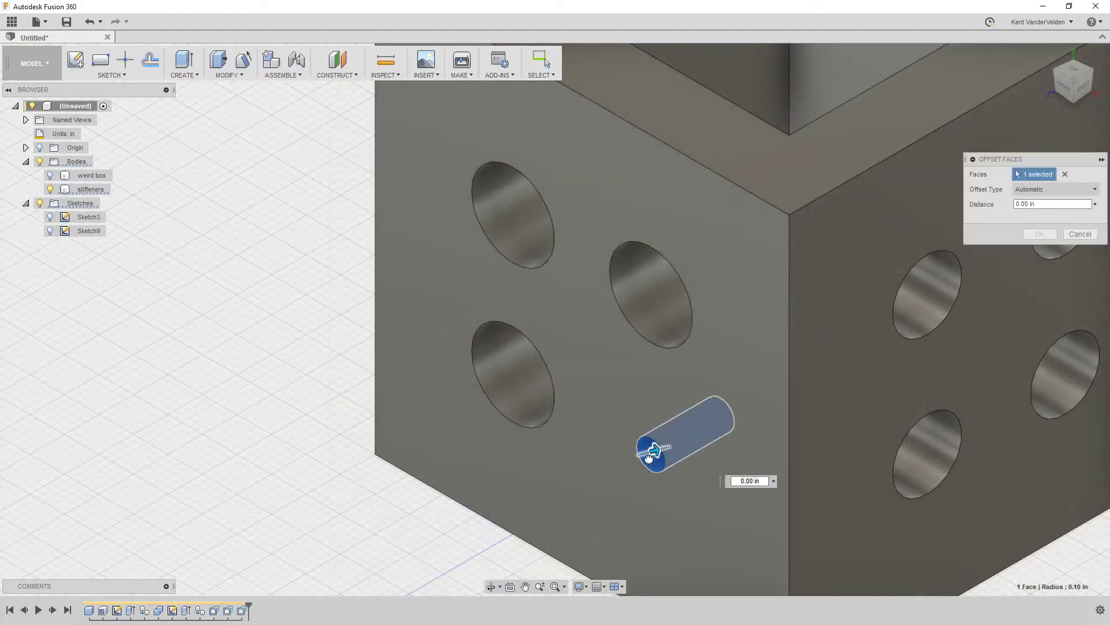
left_click_drag(650, 447, 627, 462)
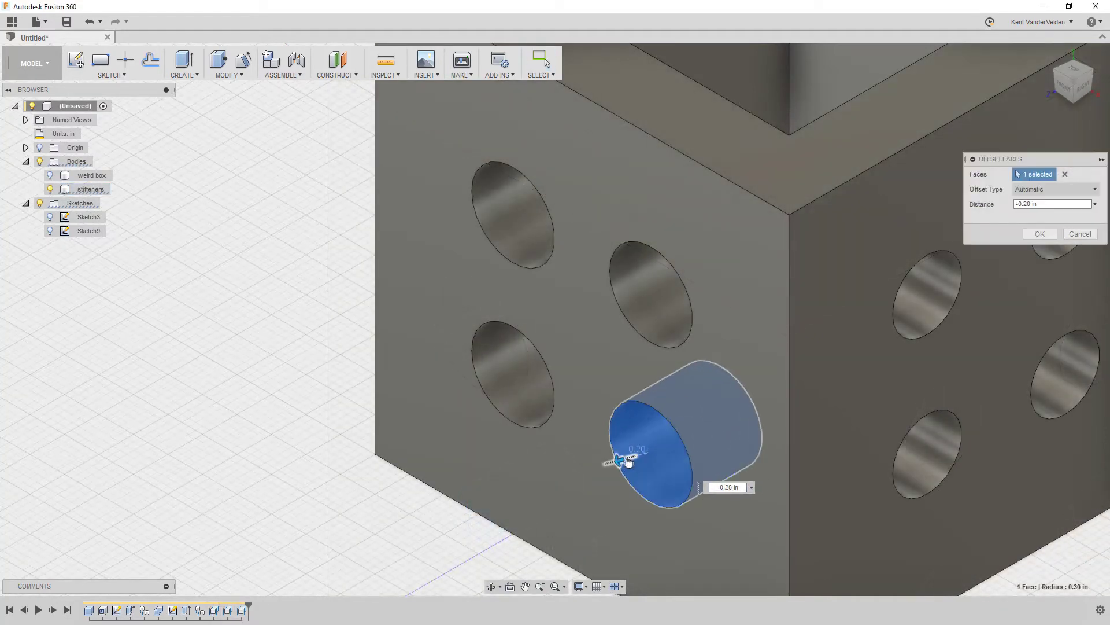
key("Return")
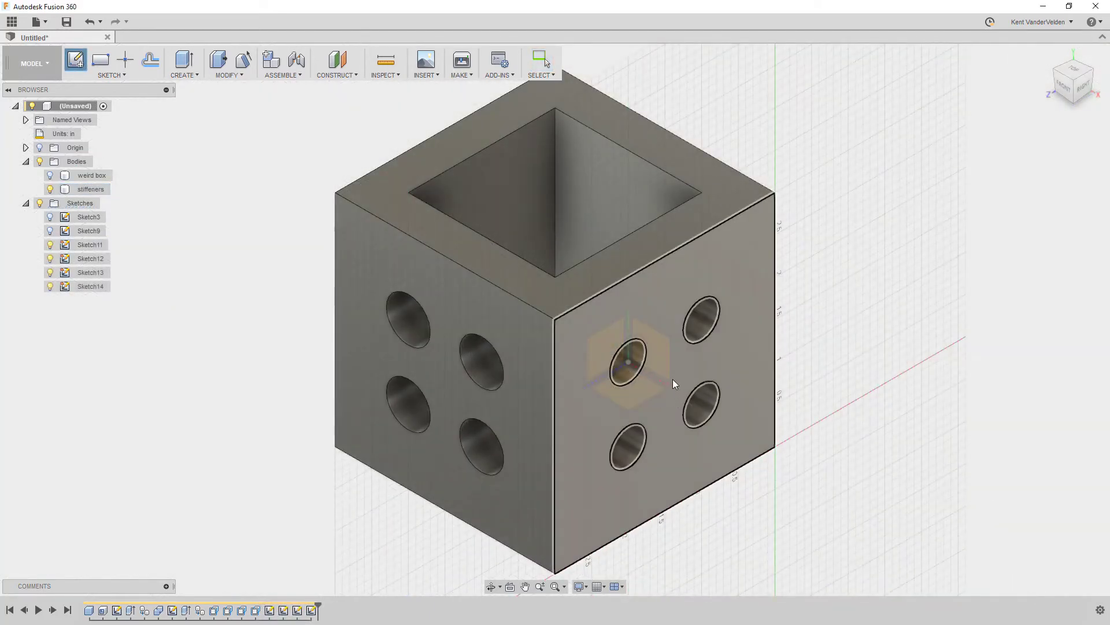
- Sketch a center rectangle with R0.20 rounded corners around the holes on the right face
left_click(672, 379)
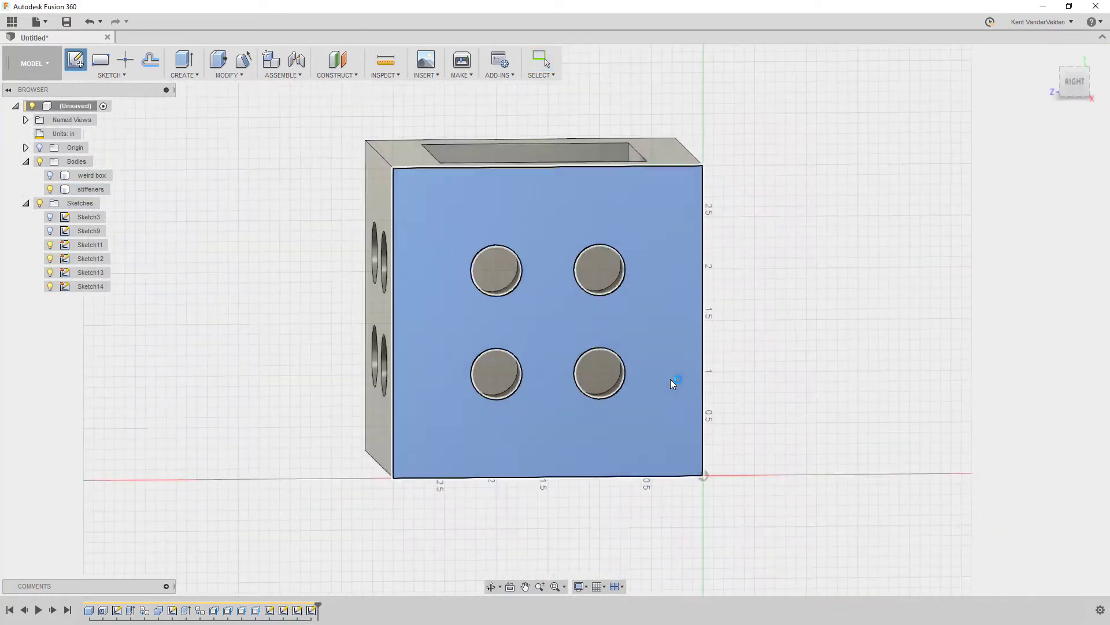
left_click(109, 75)
mouse_move(116, 115)
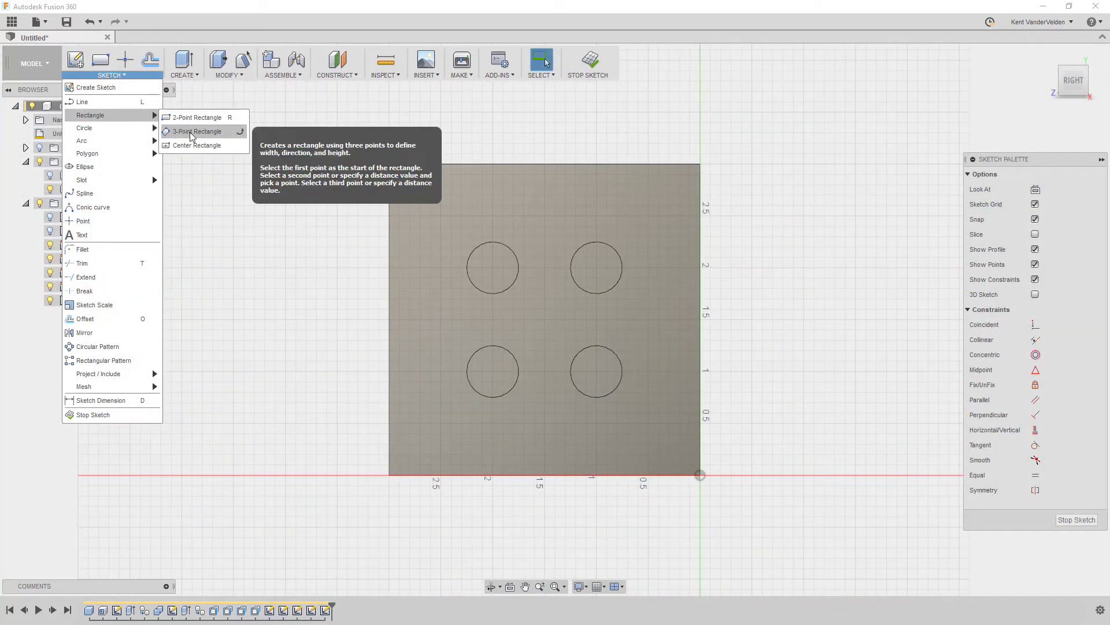
left_click(196, 145)
left_click(544, 320)
left_click(648, 423)
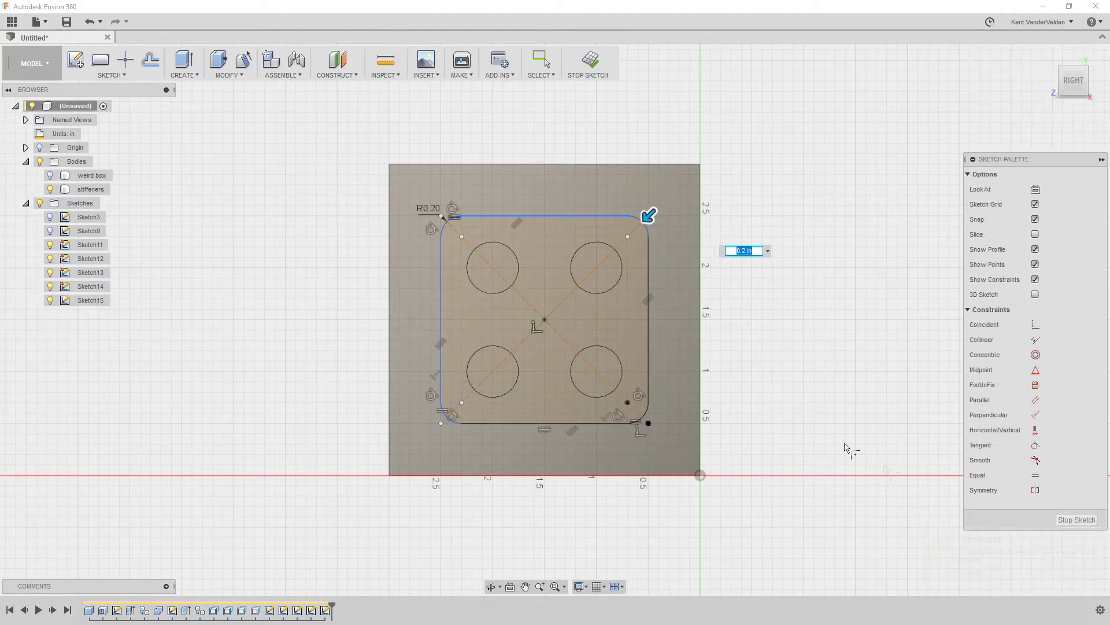
left_click(1069, 519)
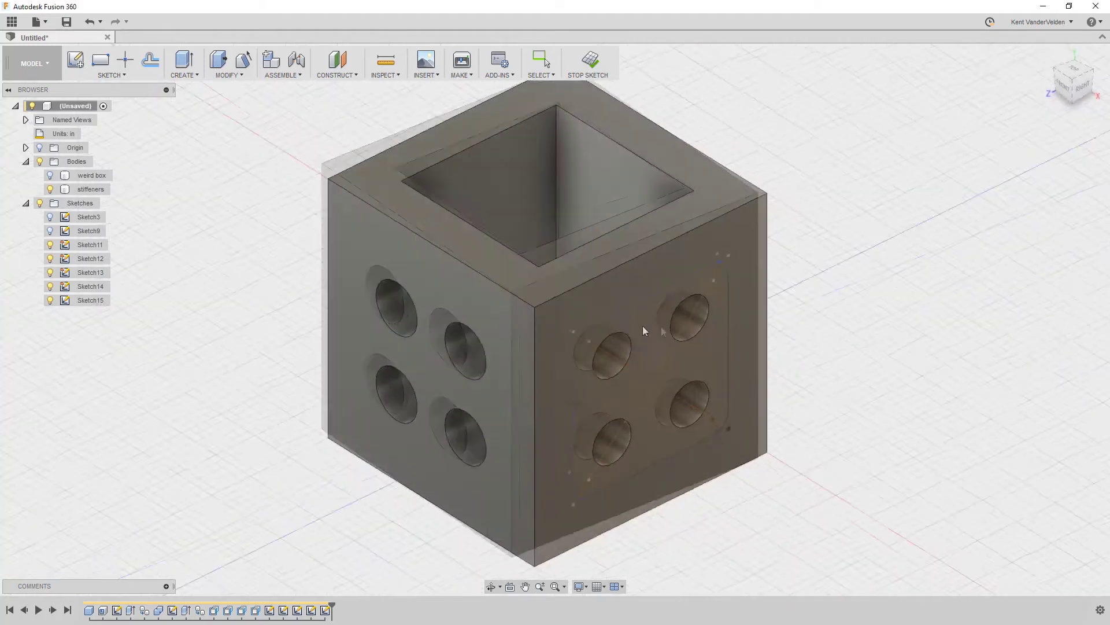
- Extrude-cut the rounded square 0.80 in into the stiffeners body
key("e")
left_click(673, 350)
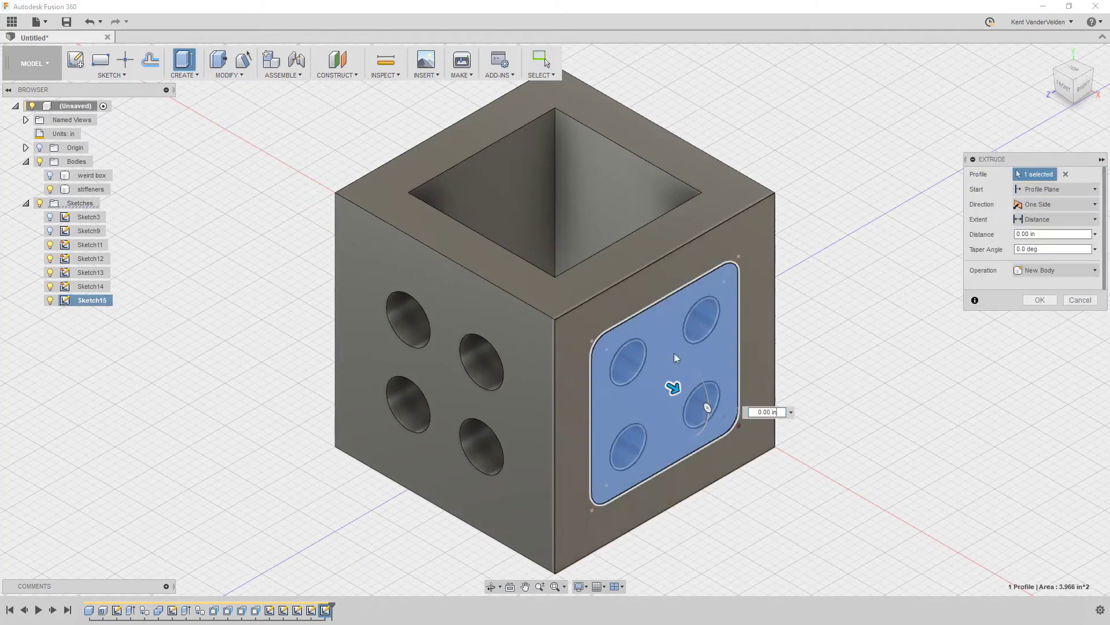
left_click_drag(668, 384, 598, 345)
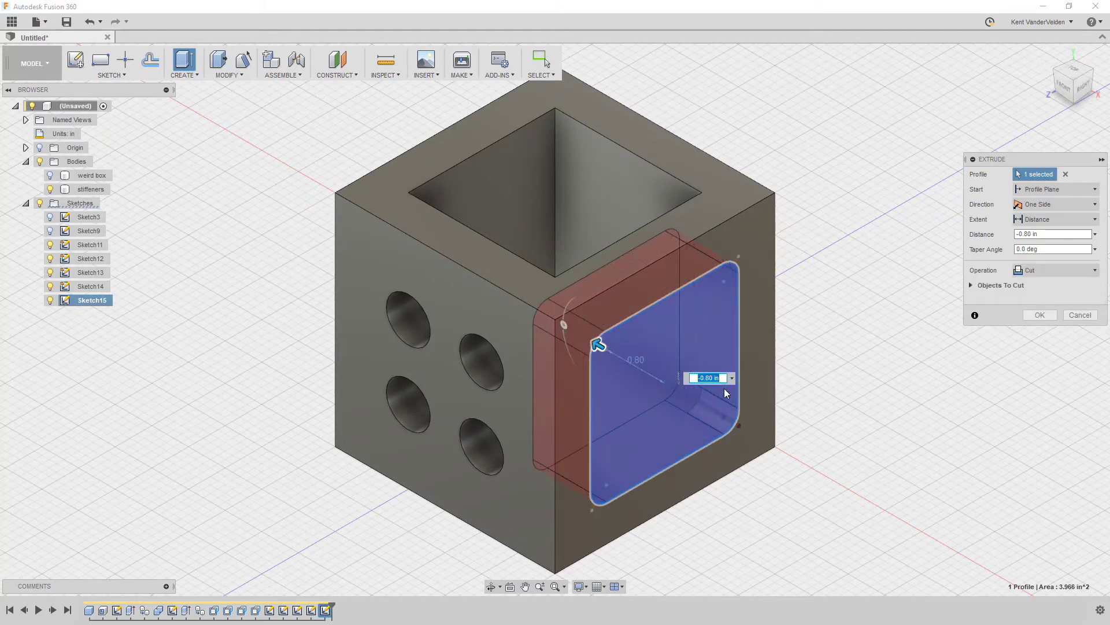
left_click(1040, 315)
left_click(92, 189)
- Rename the cut body to stiffeners tools
left_click(25, 203)
double_click(91, 189)
type("tools")
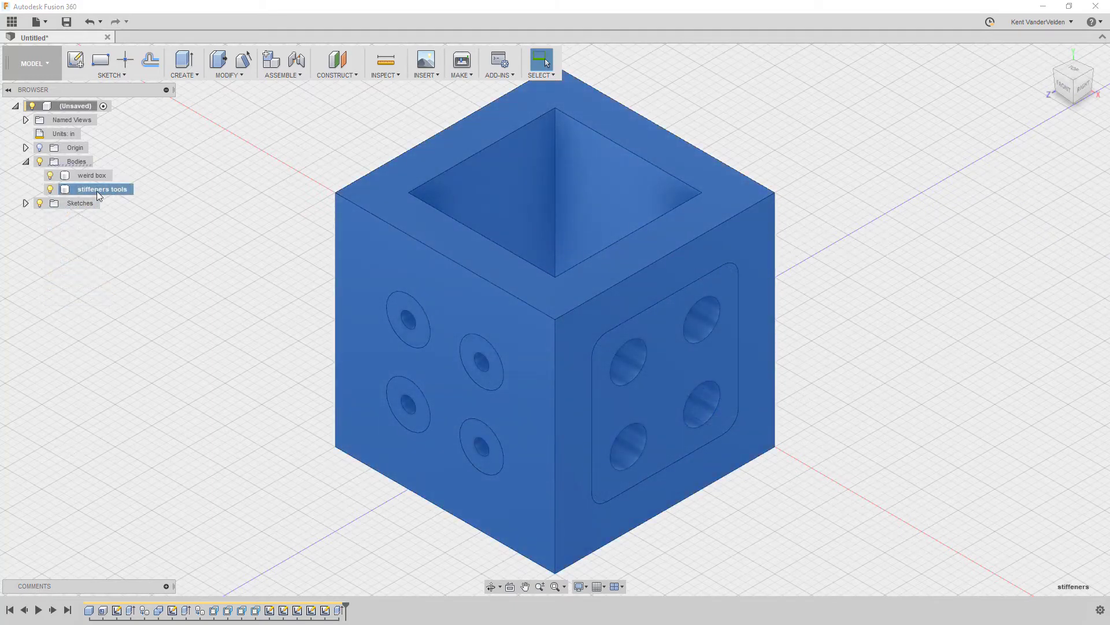
- Paste a fresh in-place copy of weird box and name it stiffeners
left_click(96, 178)
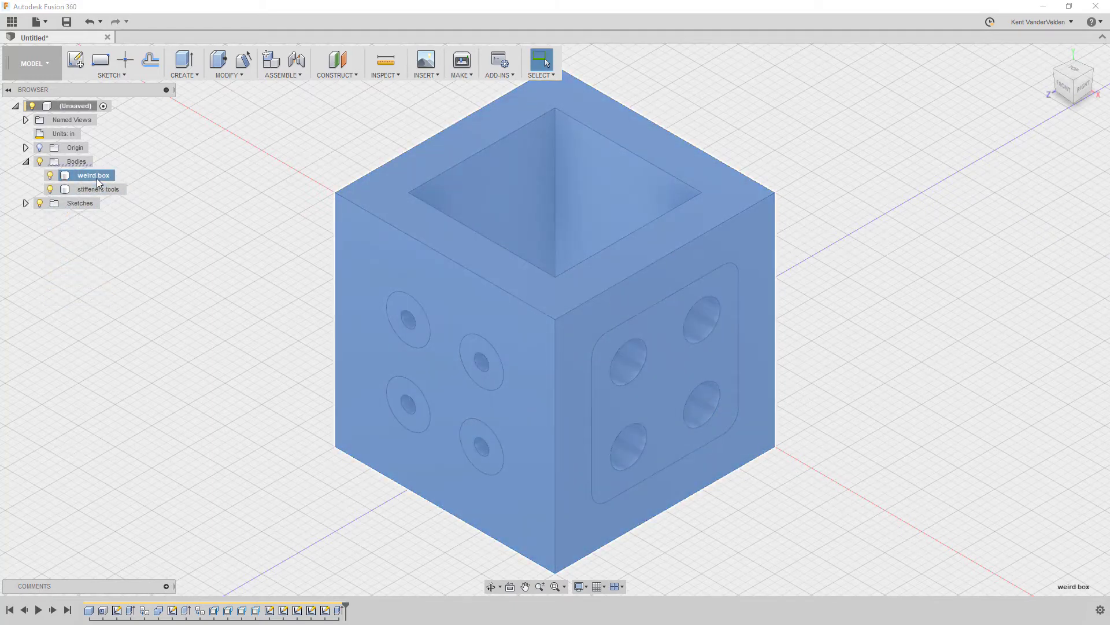
key("ctrl+c")
key("ctrl+v")
key("Return")
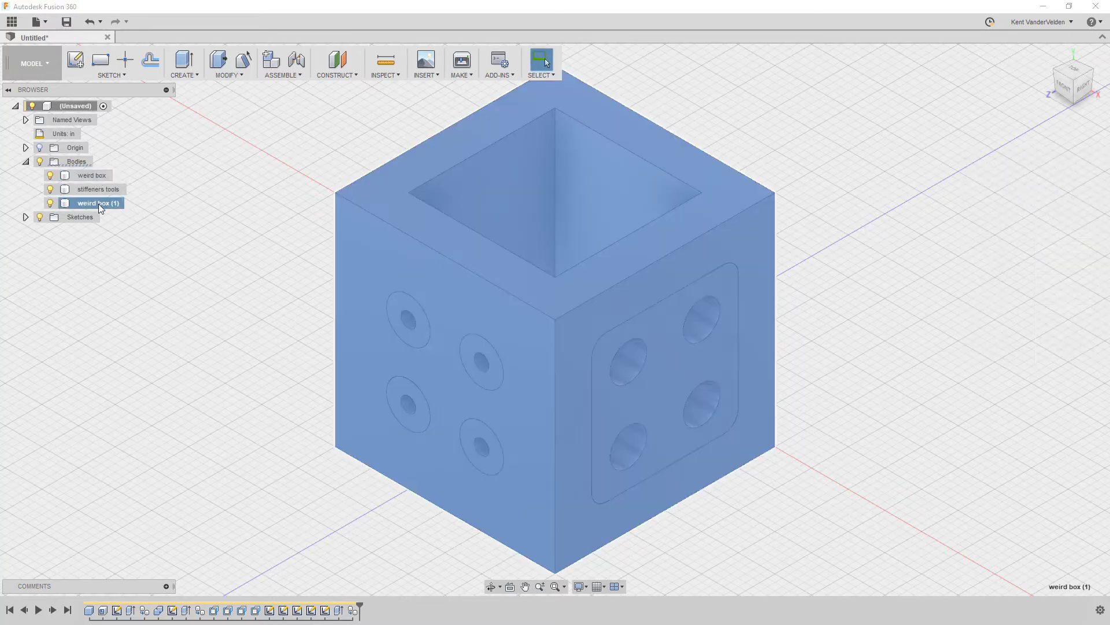
double_click(98, 203)
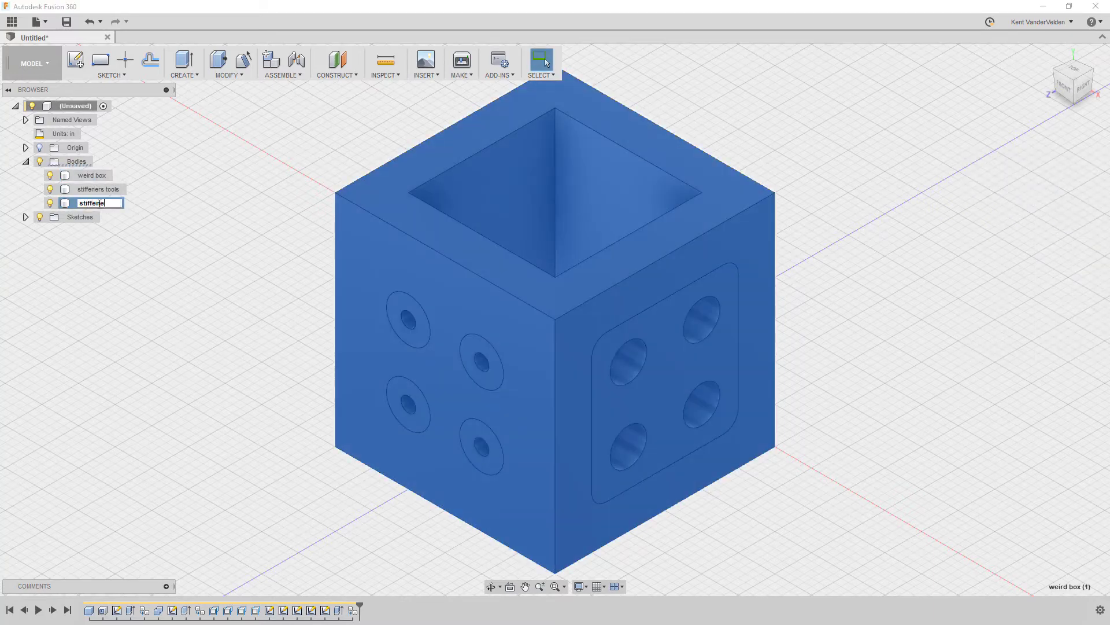
left_click(130, 244)
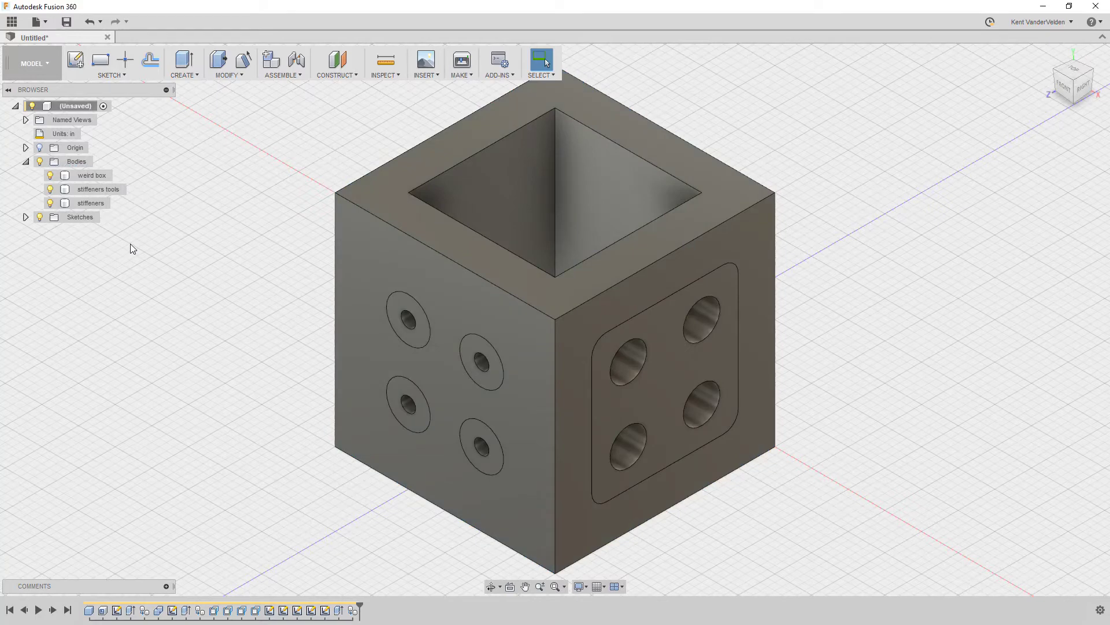
- Combine-cut stiffeners tools from the stiffeners target body
left_click(221, 78)
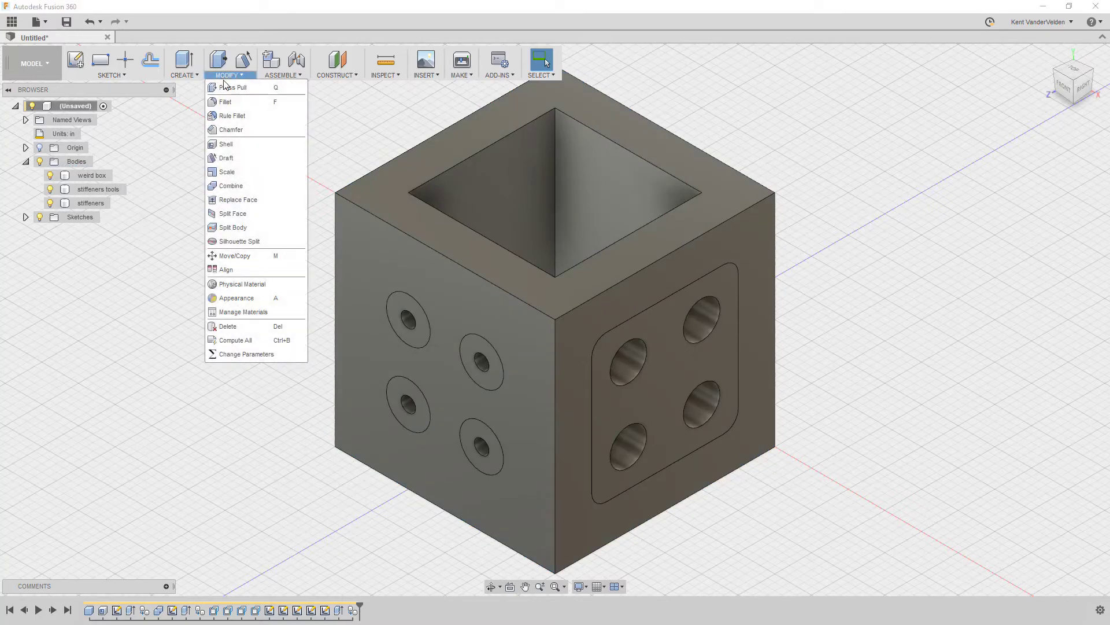
left_click(242, 184)
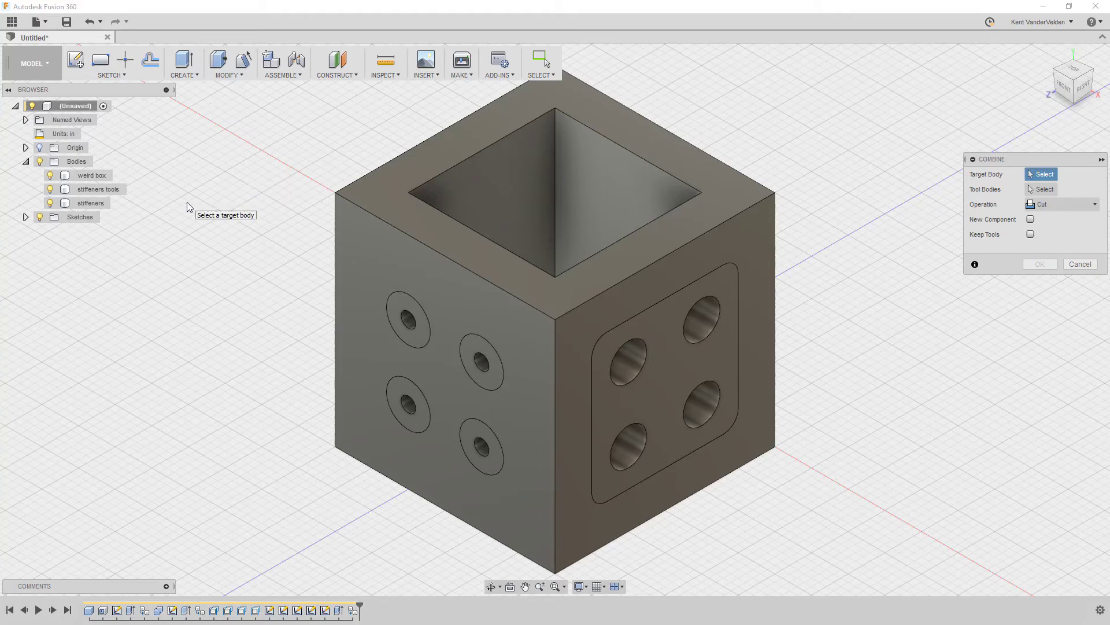
left_click(102, 203)
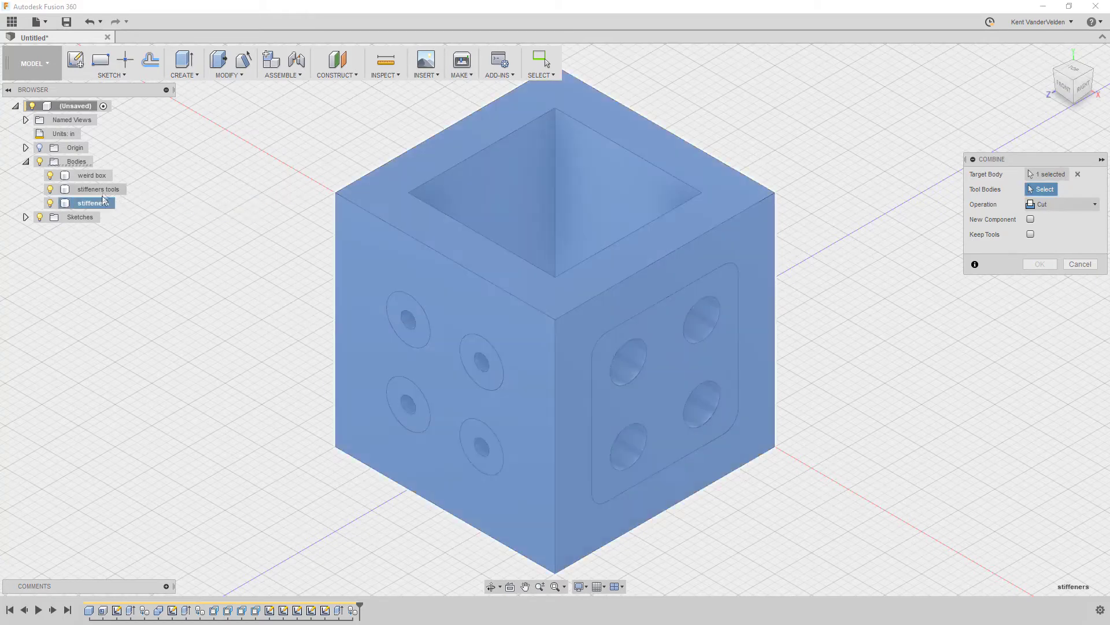
left_click(104, 193)
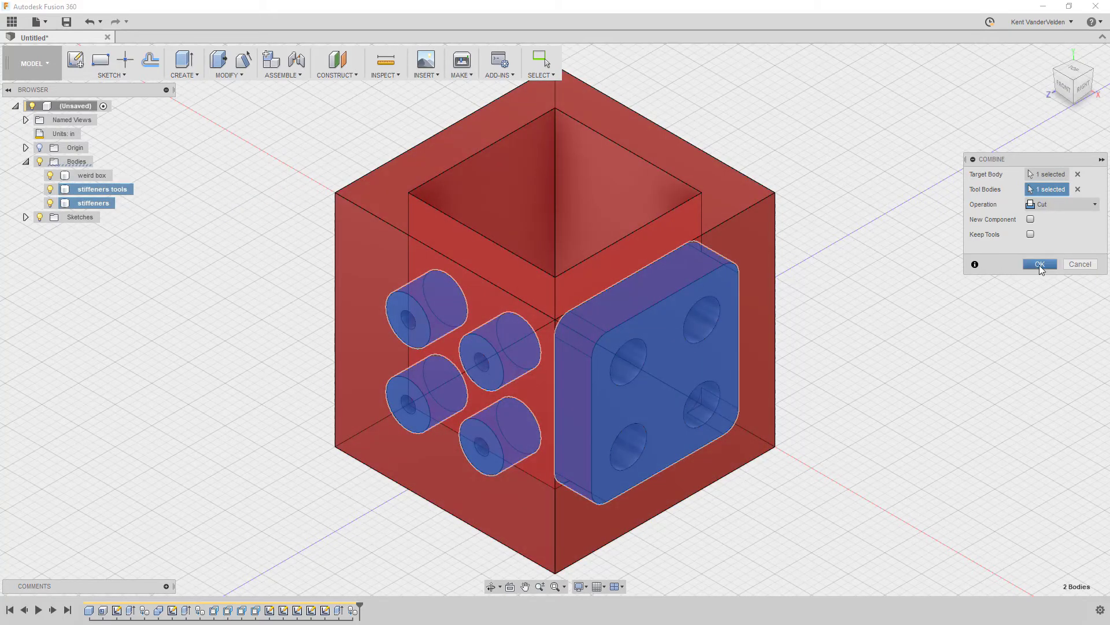
left_click(1040, 264)
right_click(80, 162)
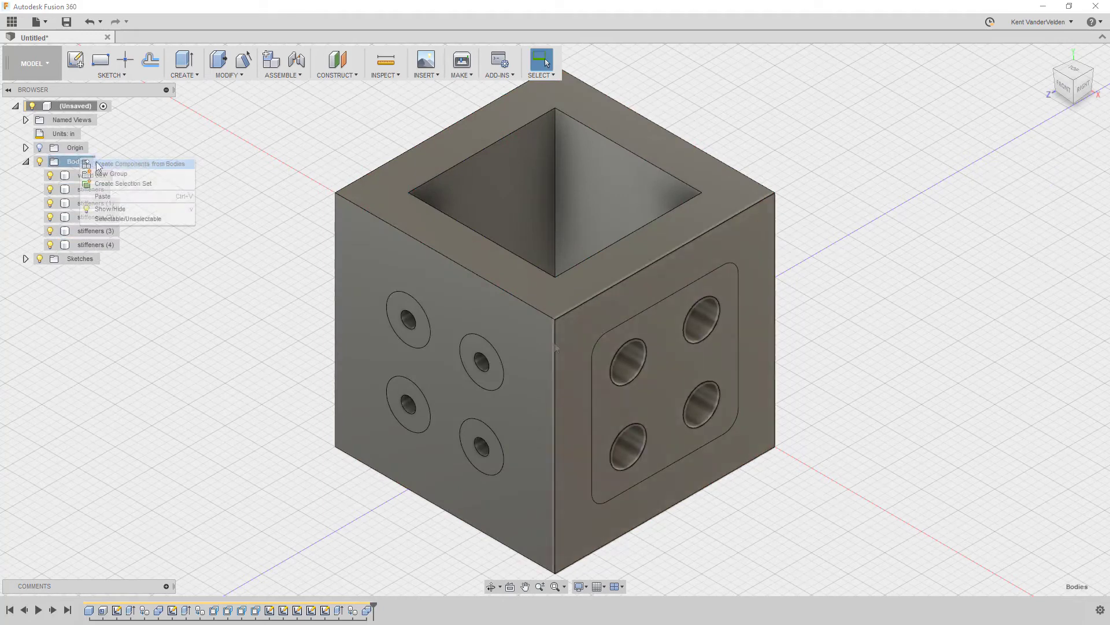
- Create a stiffeners group under Bodies and move the stiffener bodies into it
left_click(141, 172)
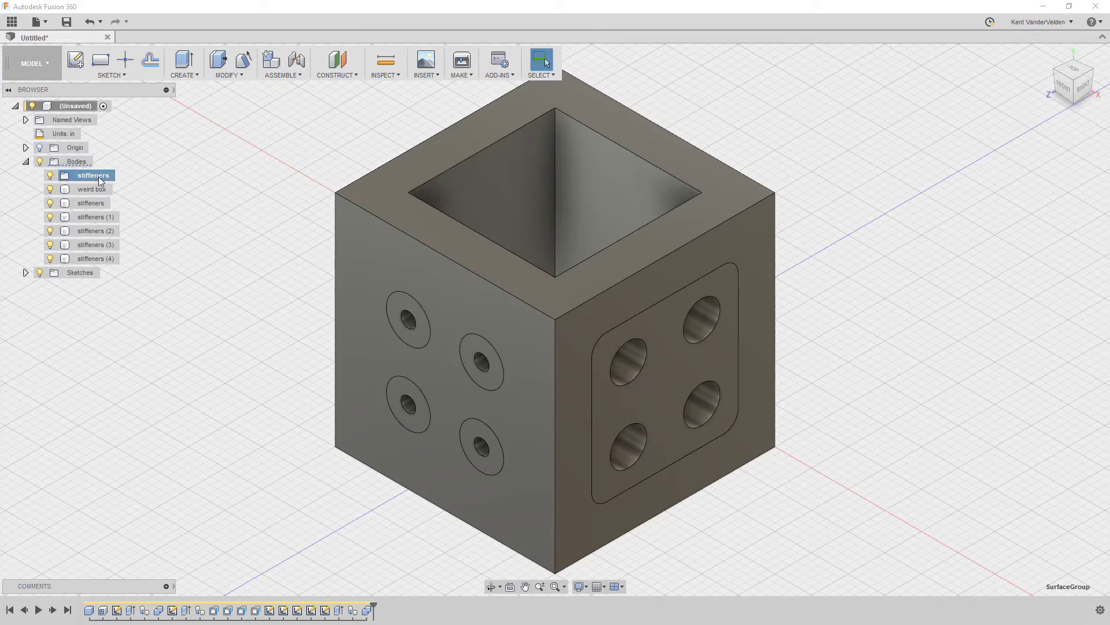
left_click(95, 199)
left_click(90, 254, "shift")
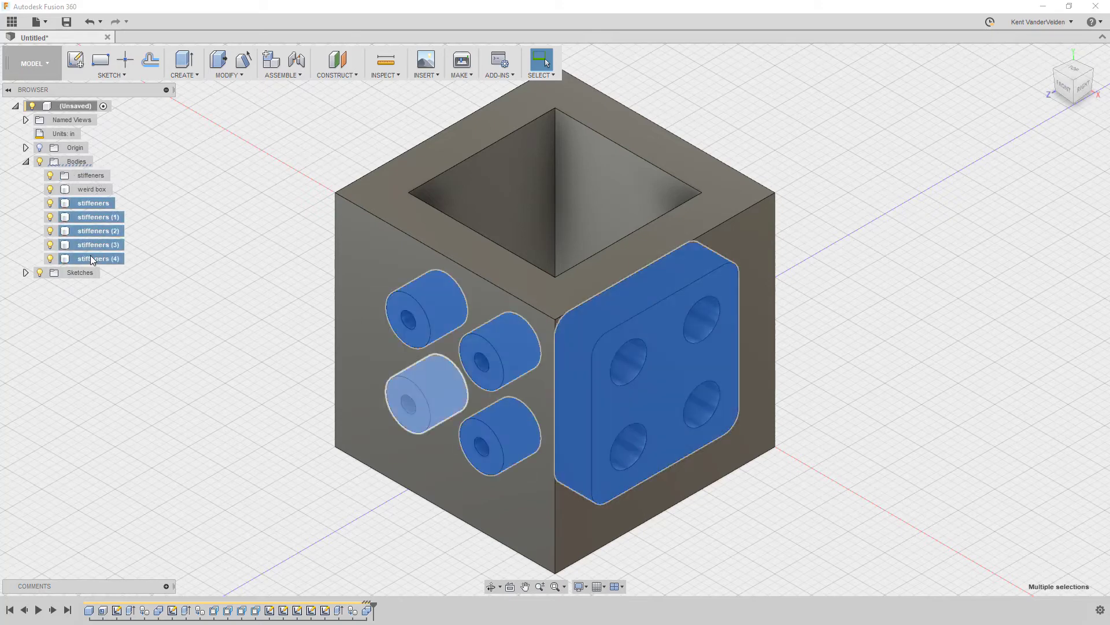
left_click_drag(93, 206, 92, 172)
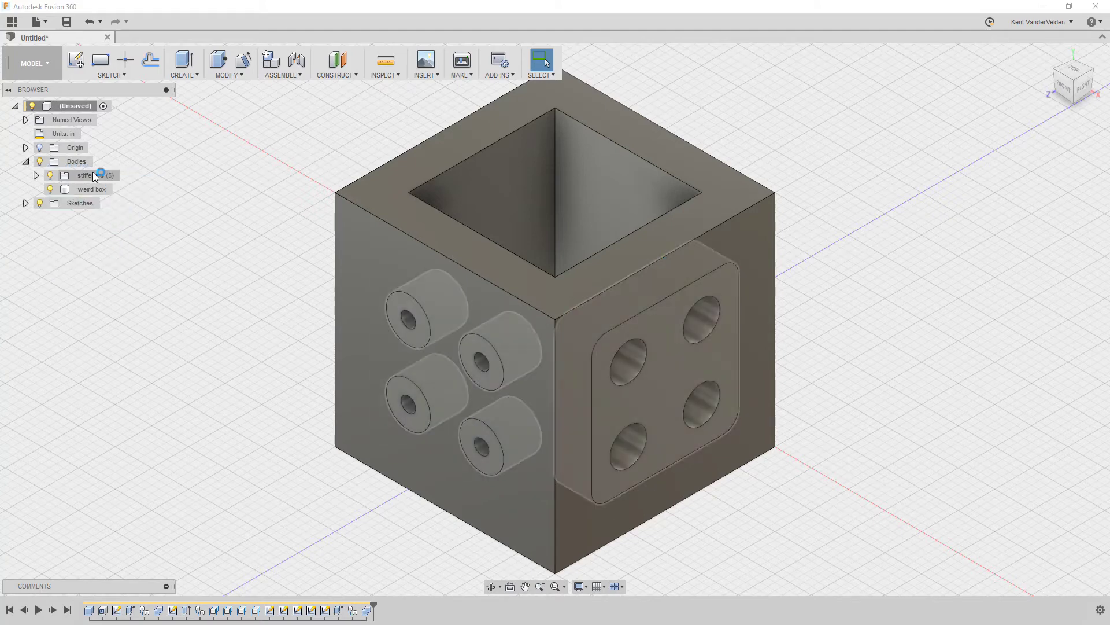
- Toggle the weird box and stiffeners folder visibility to check the grouping
left_click(50, 189)
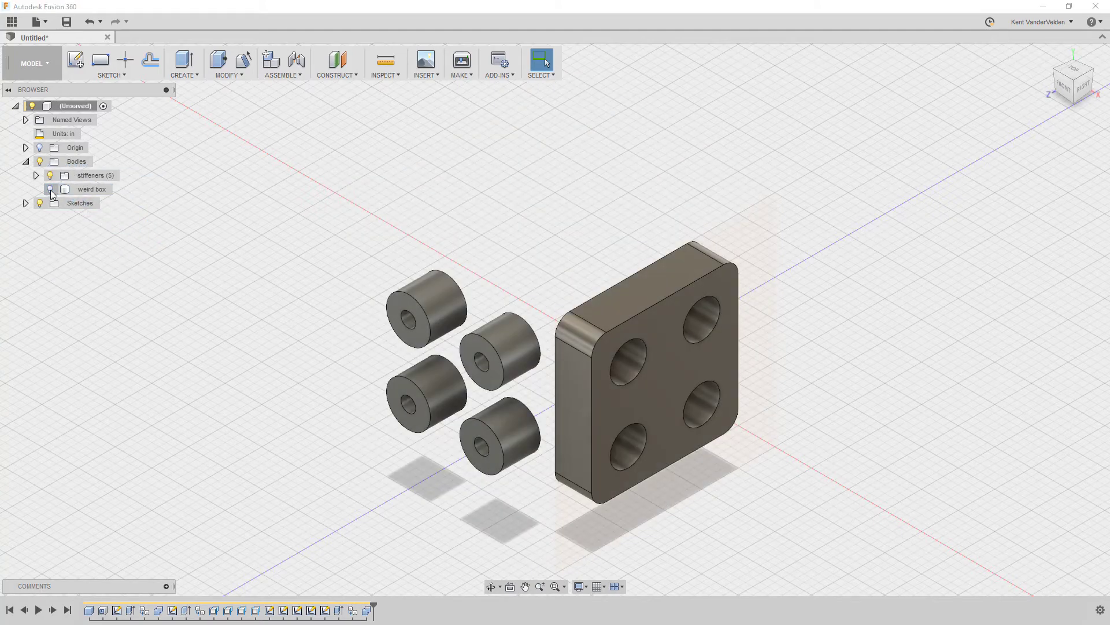
left_click(50, 189)
left_click(50, 175)
left_click(51, 175)
left_click(51, 189)
left_click(50, 189)
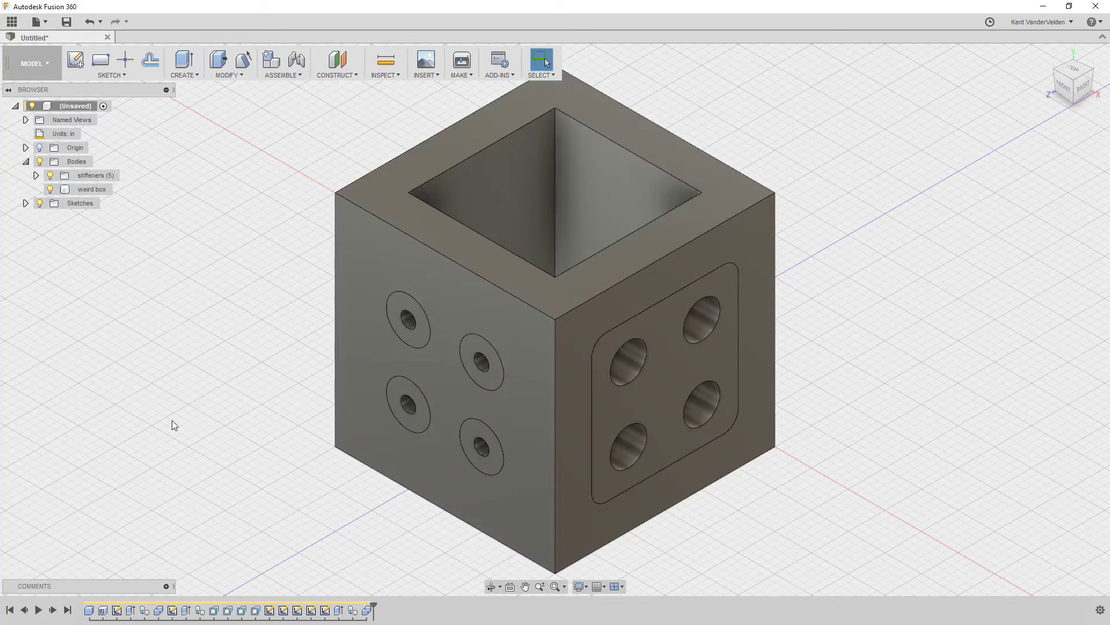
- Hide the stiffeners and export the design as weird box.stl
left_click(51, 175)
right_click(62, 111)
left_click(98, 216)
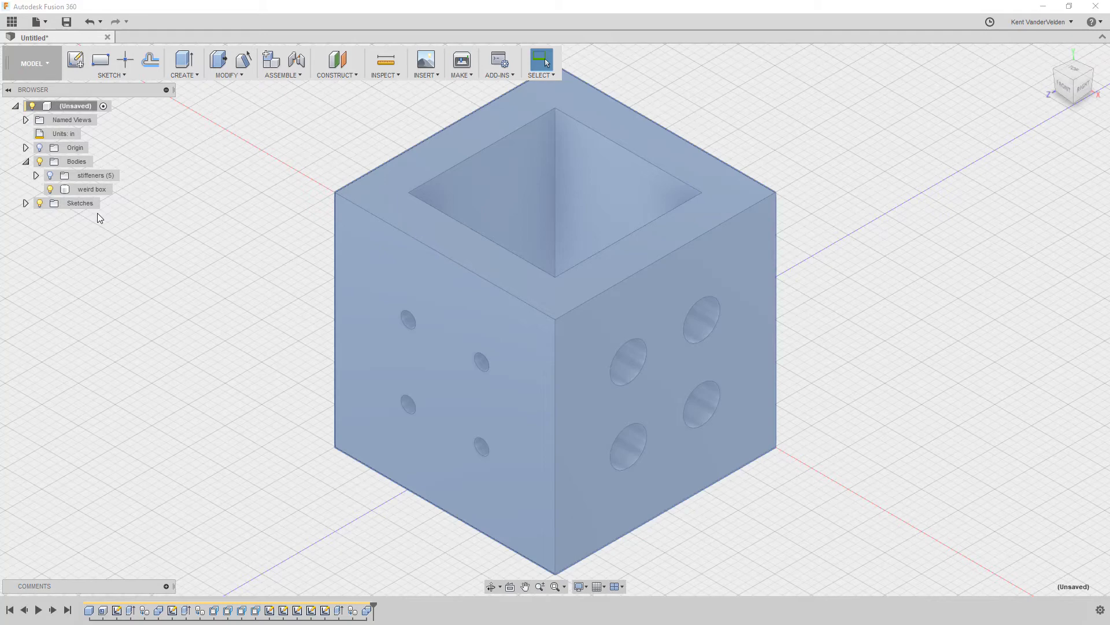
left_click(1041, 323)
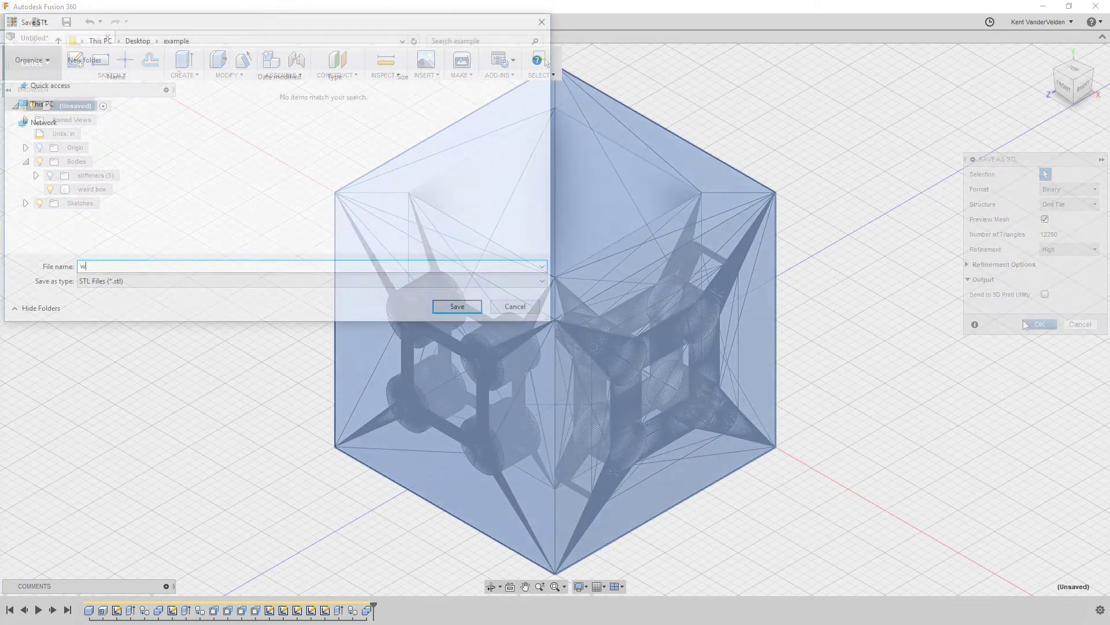
type("wei")
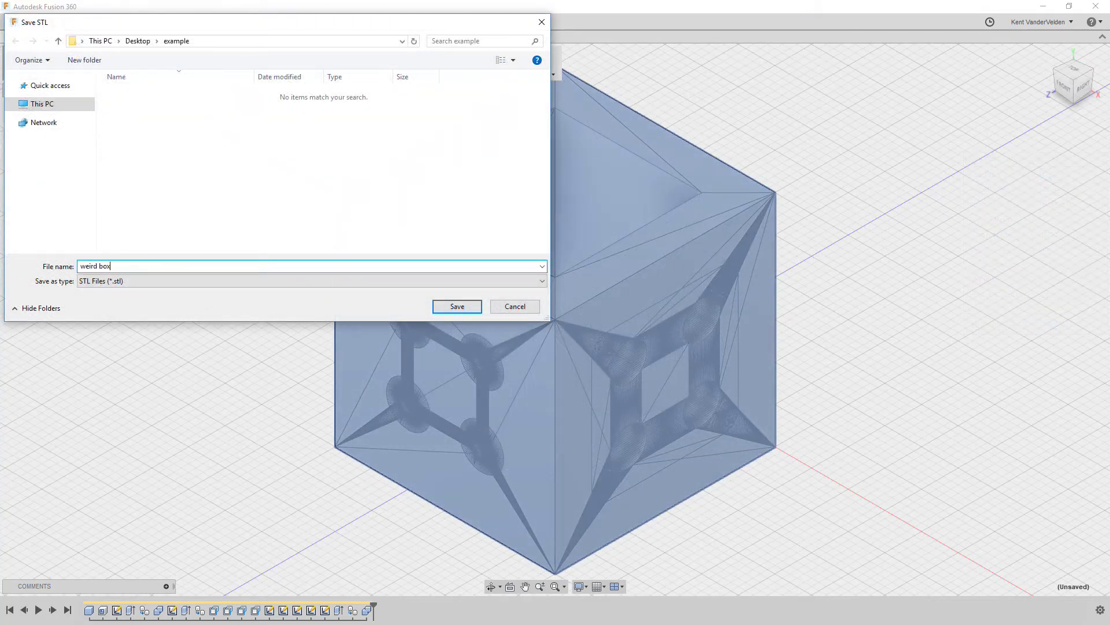
type("rd box")
key("Return")
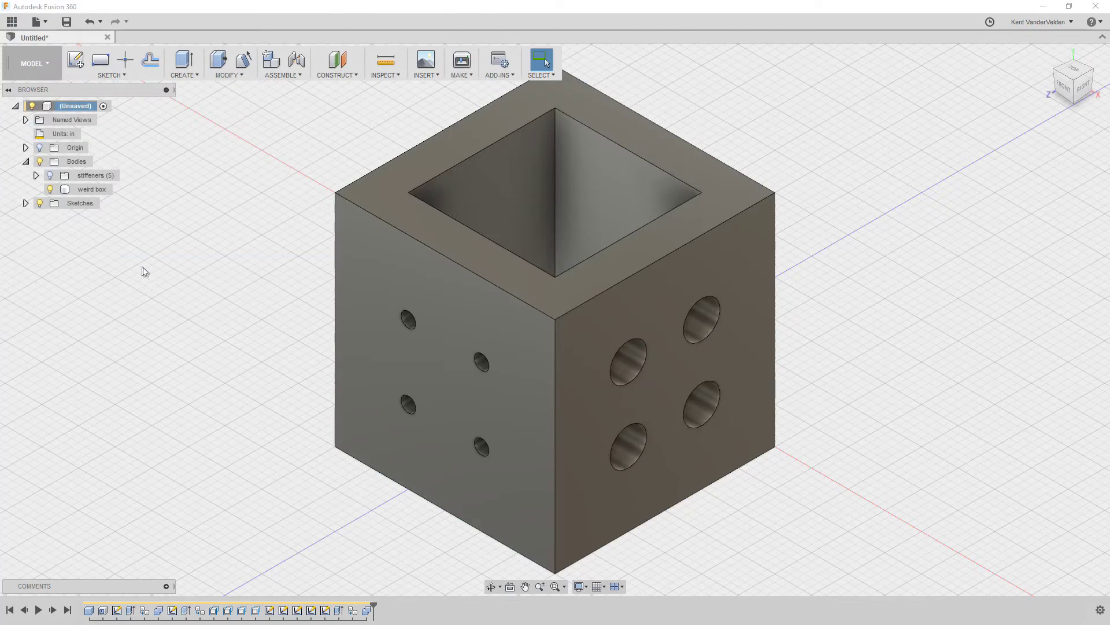
- Hide weird box, show the stiffeners, and export them as a stiffeners STL
left_click(50, 189)
left_click(50, 175)
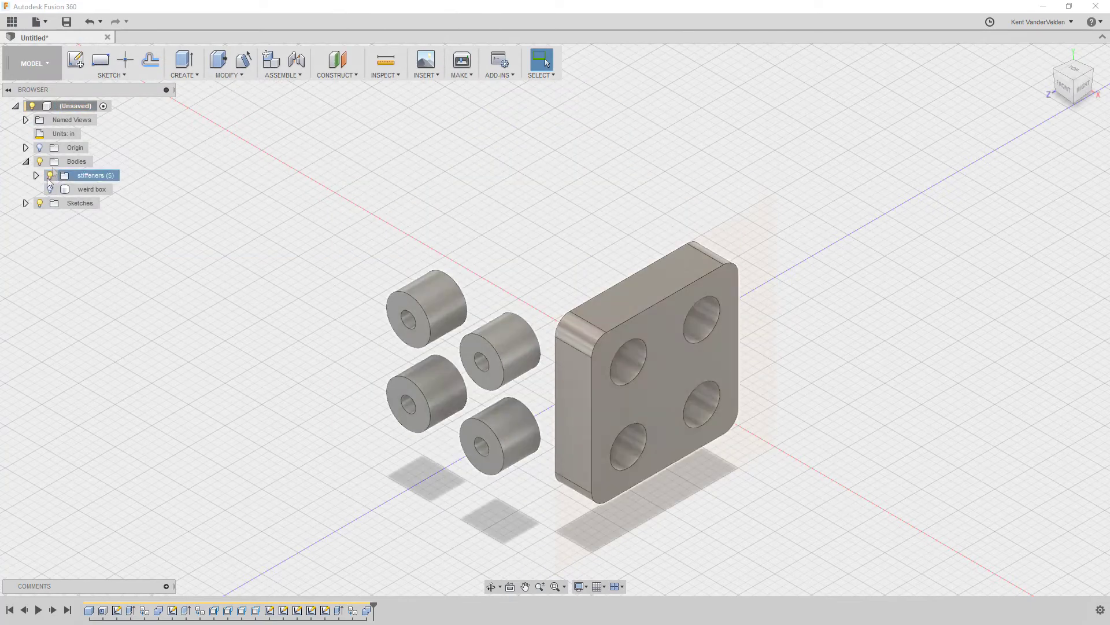
right_click(60, 107)
left_click(107, 218)
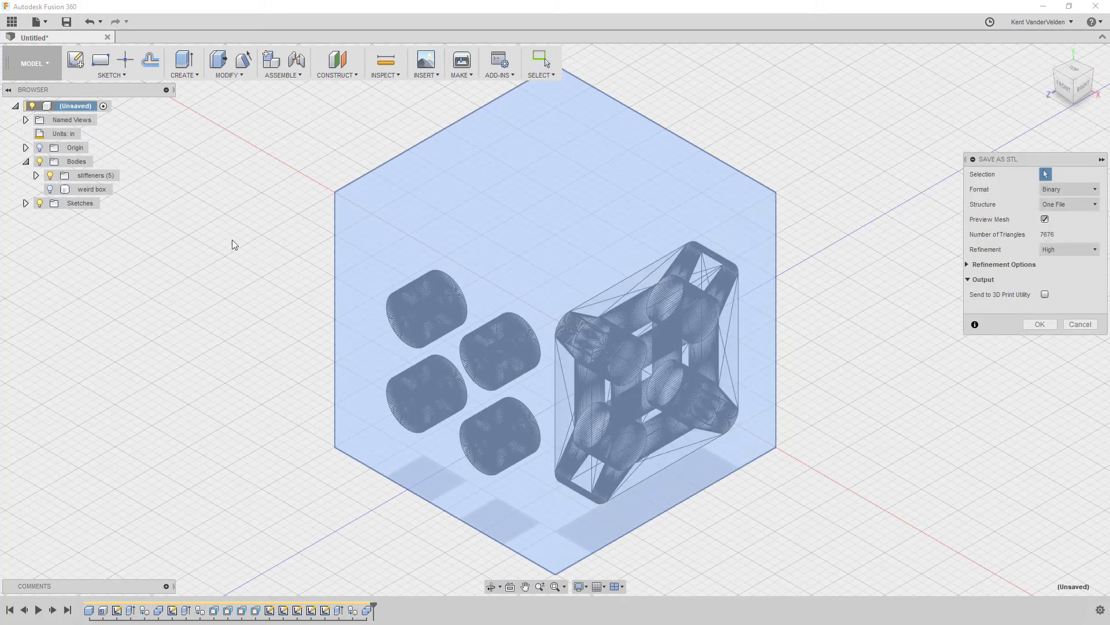
left_click(1032, 325)
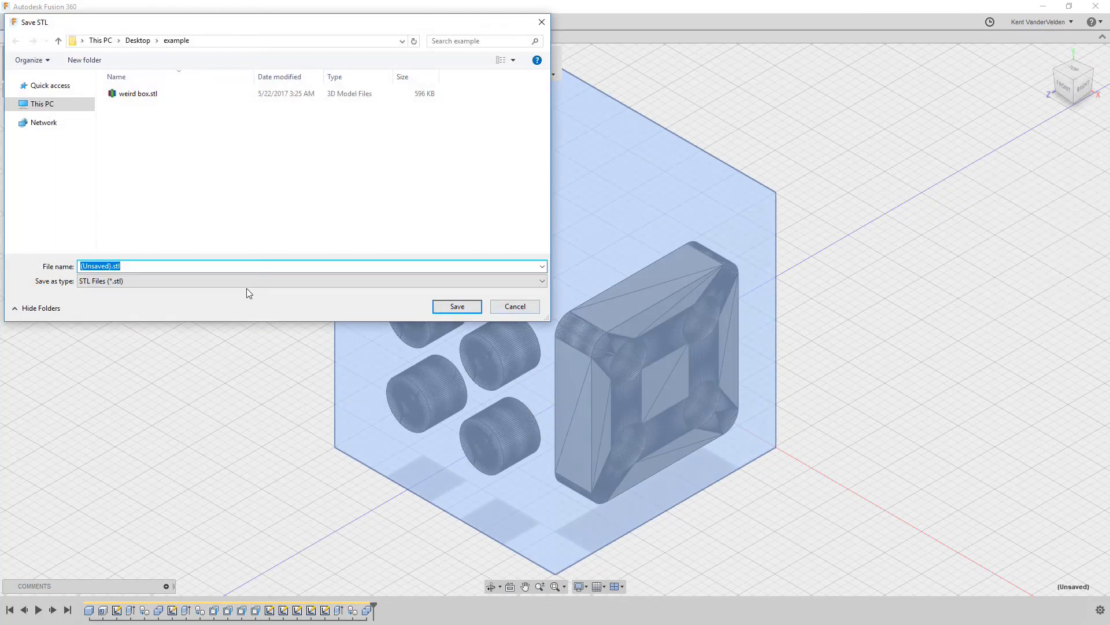
type("stiffen")
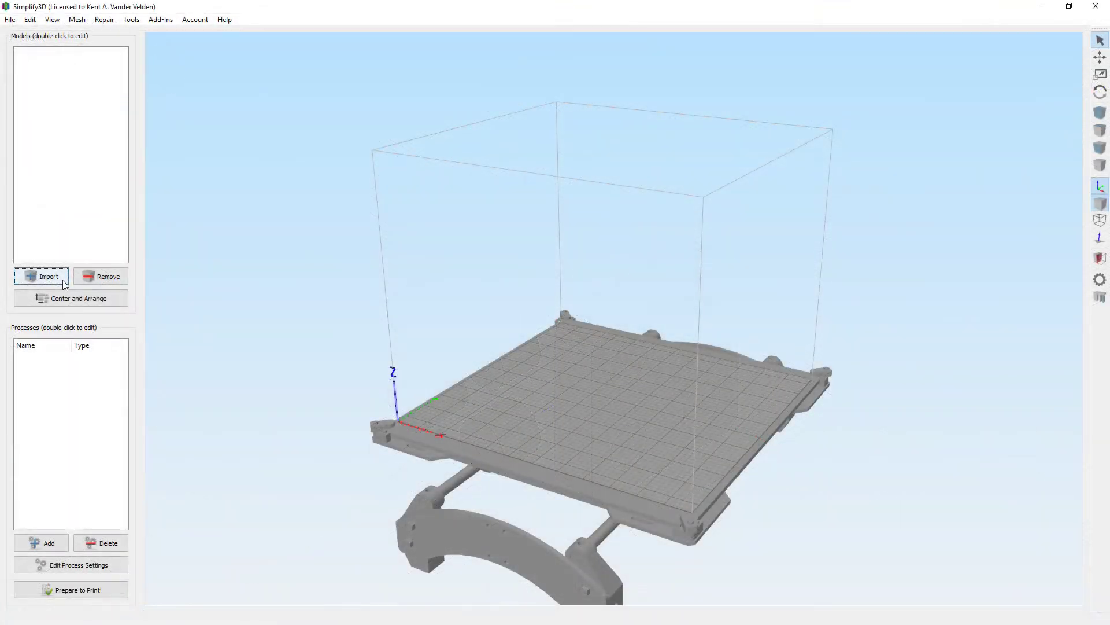
left_click(41, 276)
- Import weird box.stl and stiffeners.stl, auto-scaling them from inches to millimetres
left_click(164, 94)
left_click(162, 107, "shift")
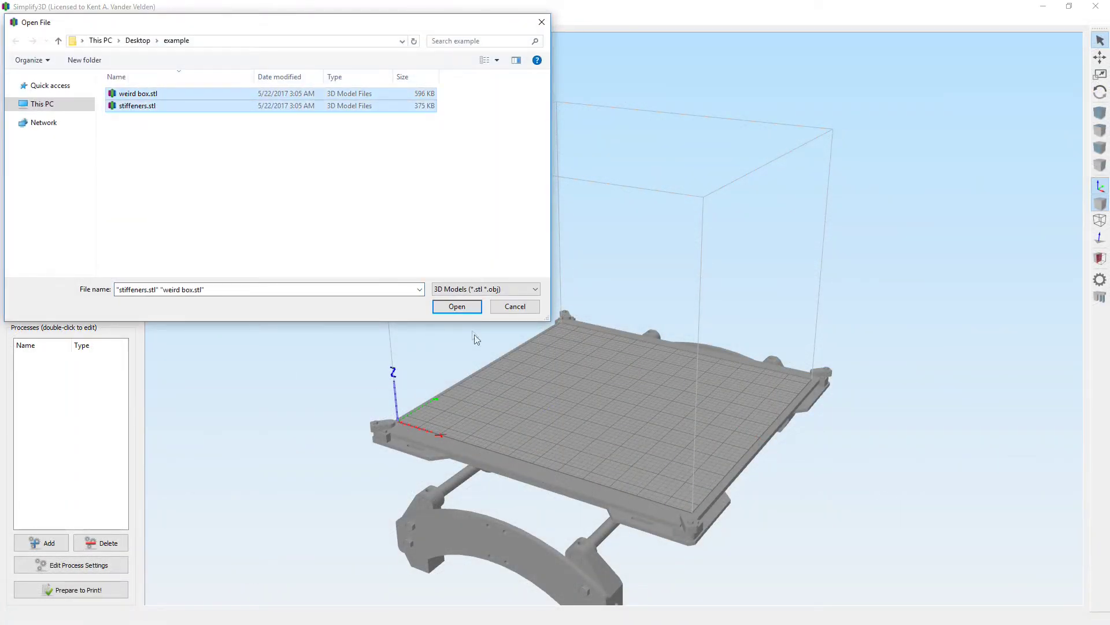
left_click(467, 308)
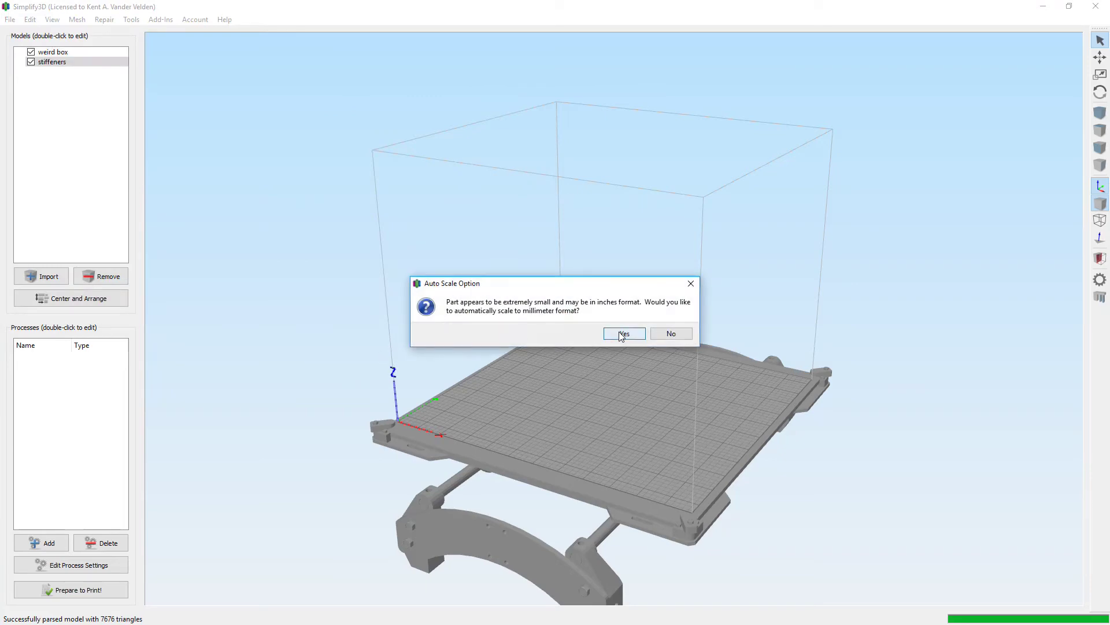
left_click(623, 334)
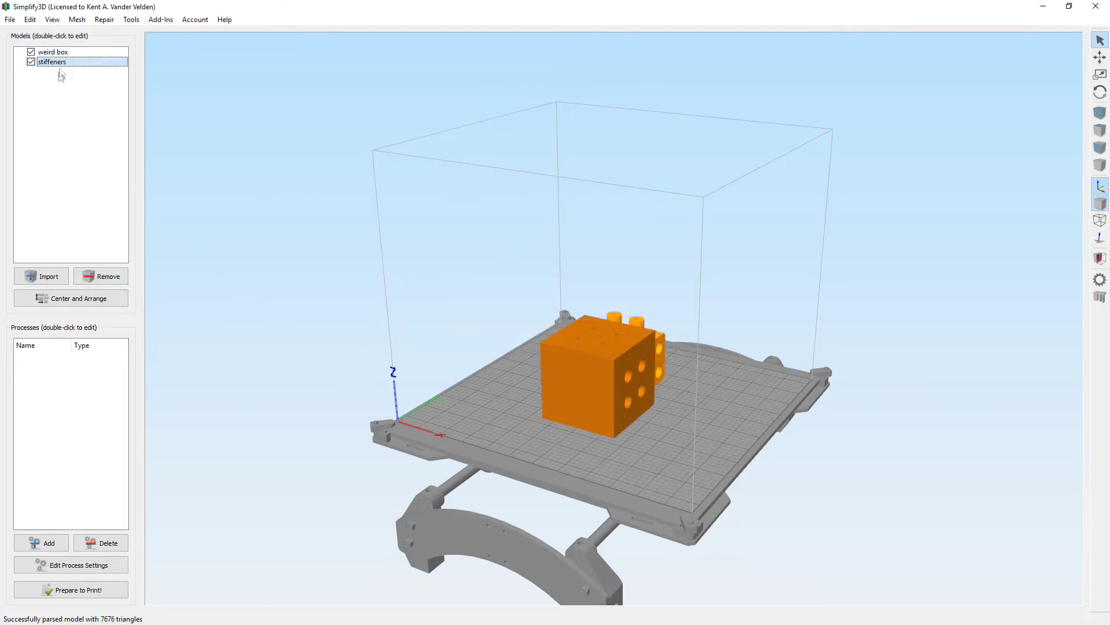
- Align the two models' origins so the stiffeners sit inside the box, then group them
left_click(53, 52)
left_click(58, 62, "shift")
left_click(30, 19)
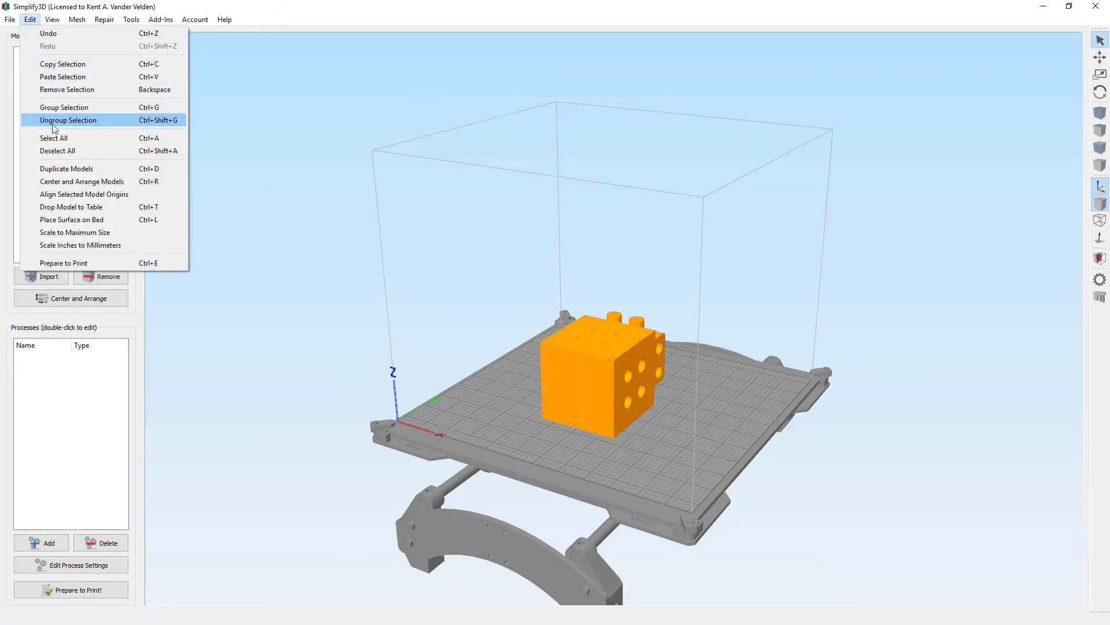
left_click(75, 194)
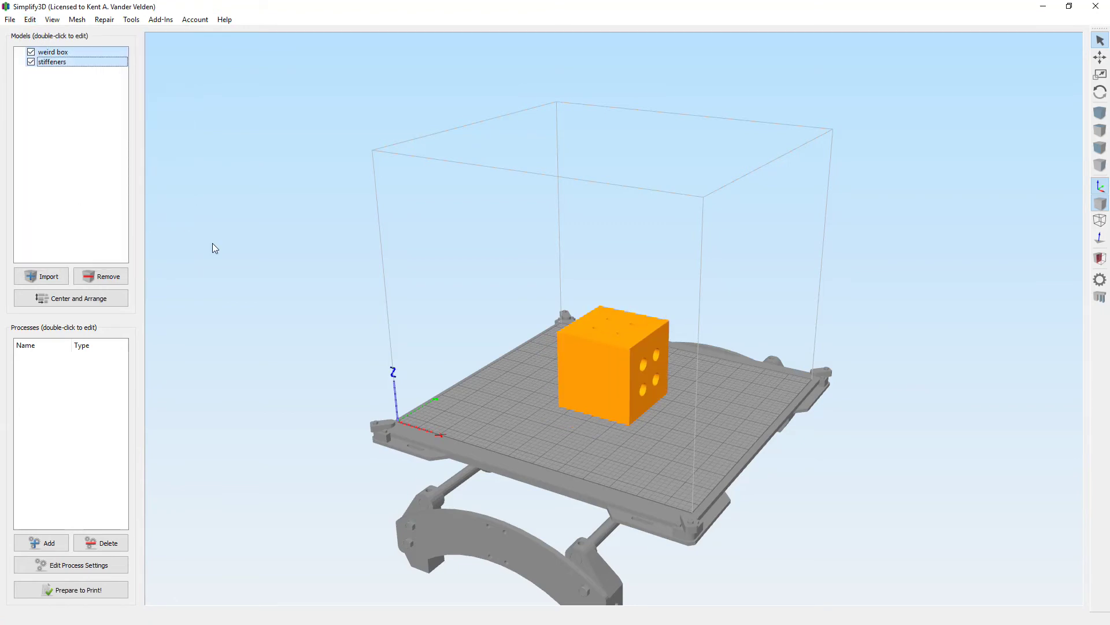
left_click(32, 19)
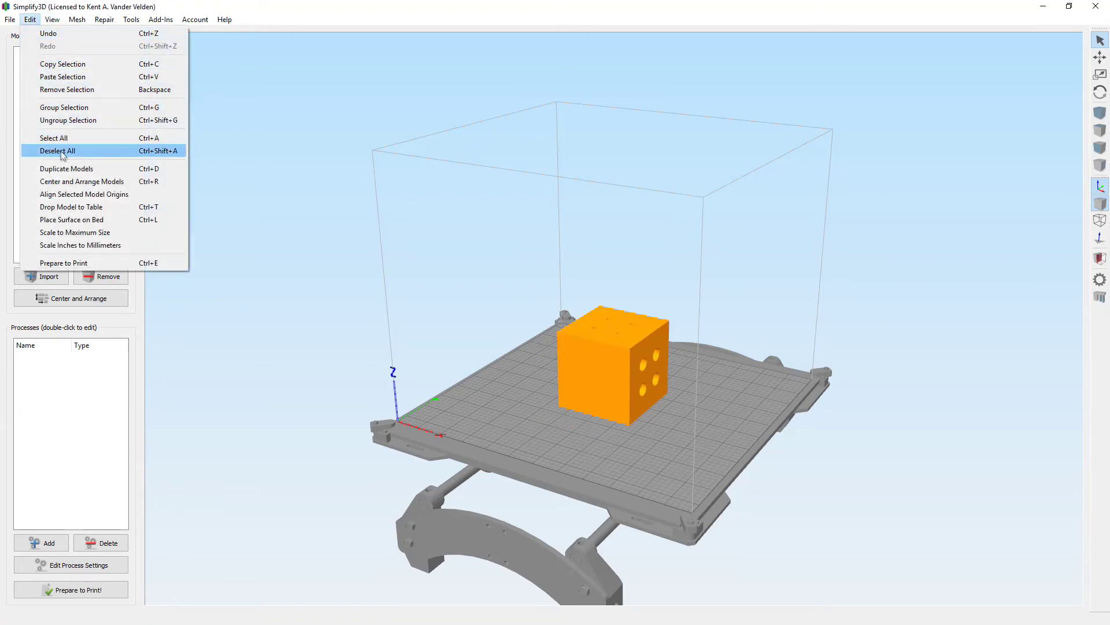
left_click(62, 108)
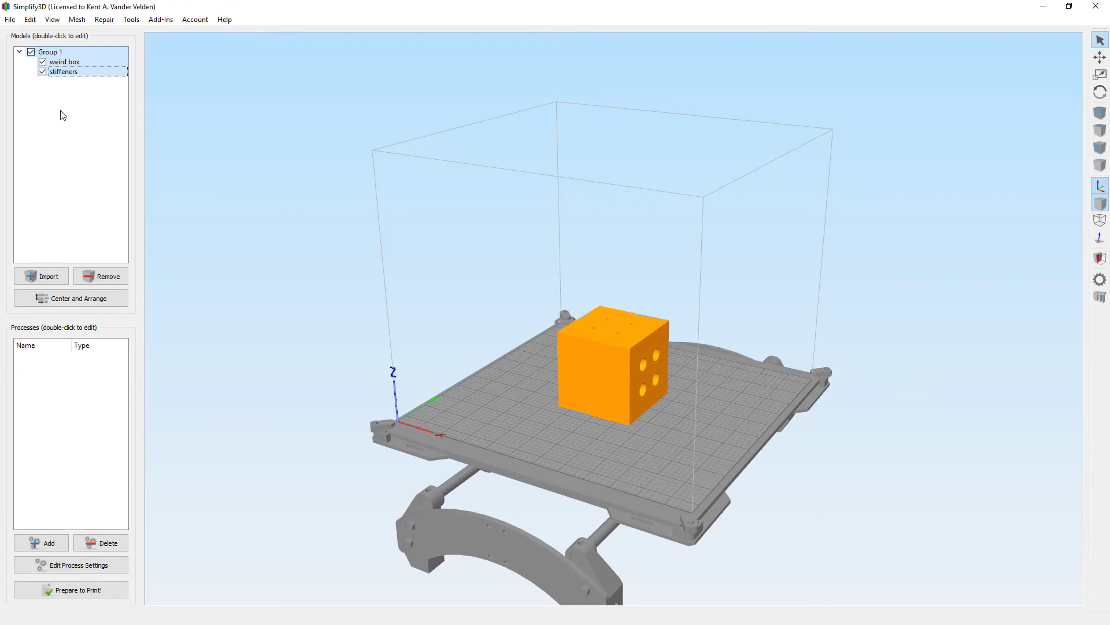
- Rotate the group -90° about X and centre it on the build plate
left_click(1101, 90)
double_click(628, 334)
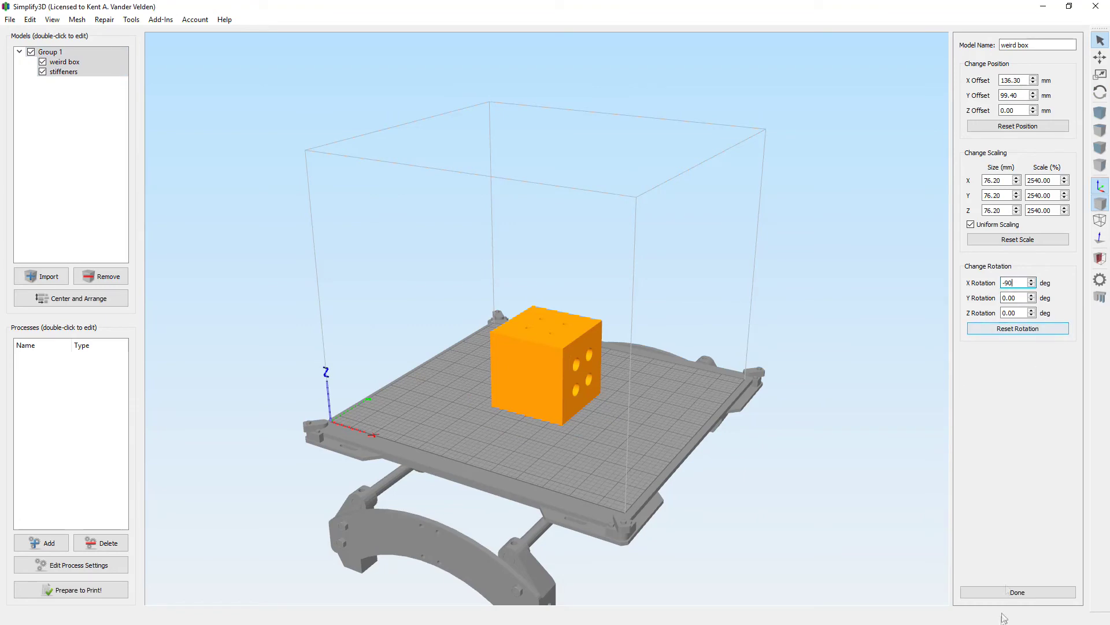
key("Return")
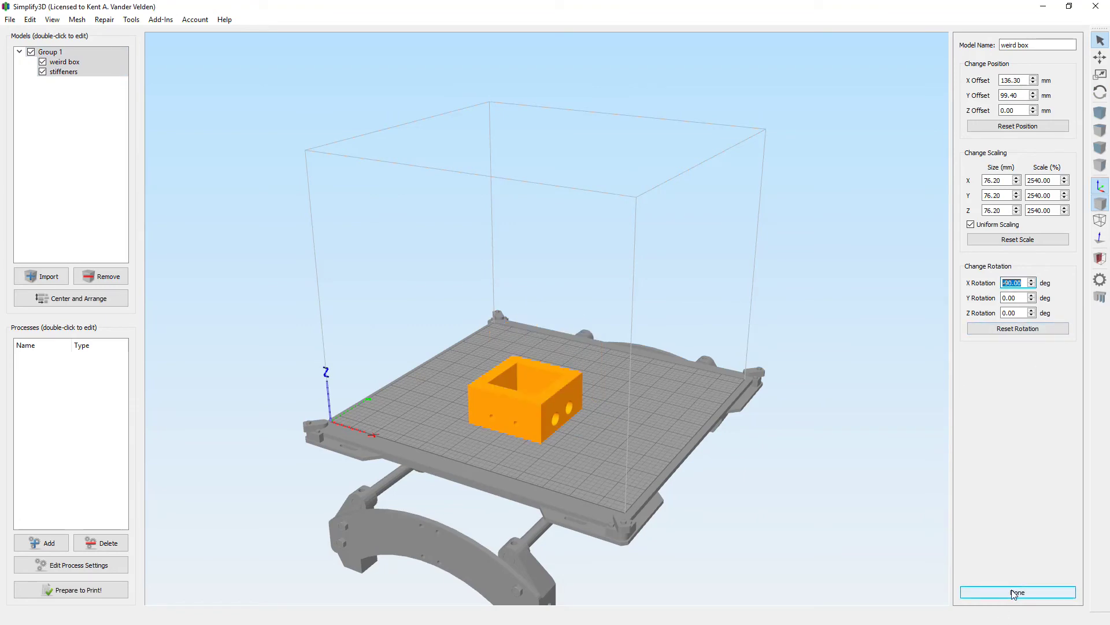
left_click(1015, 592)
left_click(31, 20)
left_click(58, 183)
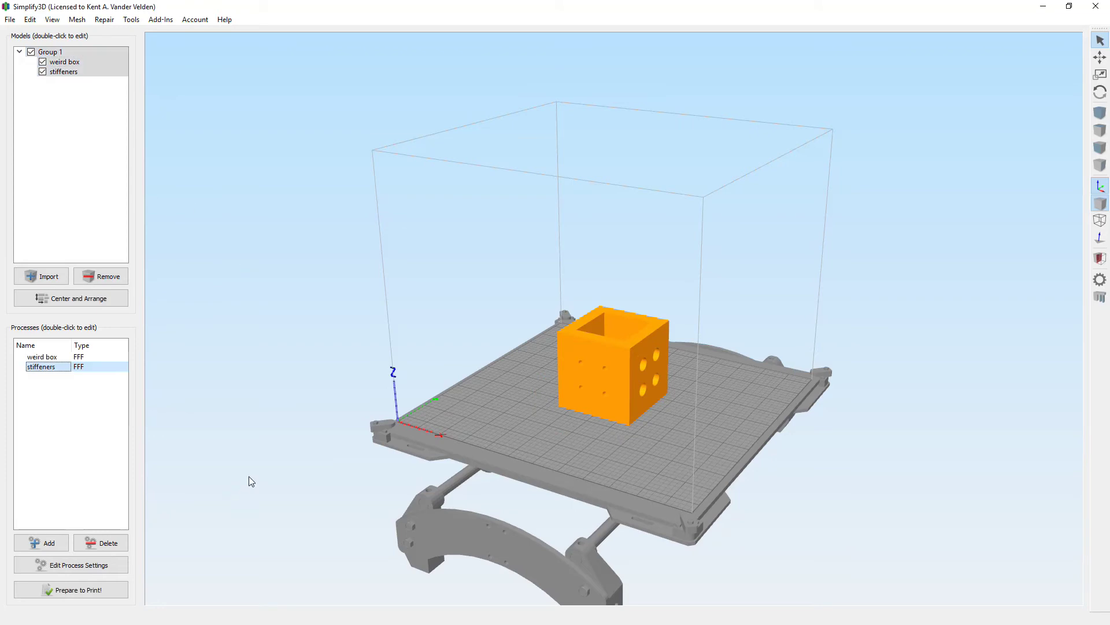
- Slice with both the weird box and stiffeners processes, then scrub the preview End slider
left_click(79, 590)
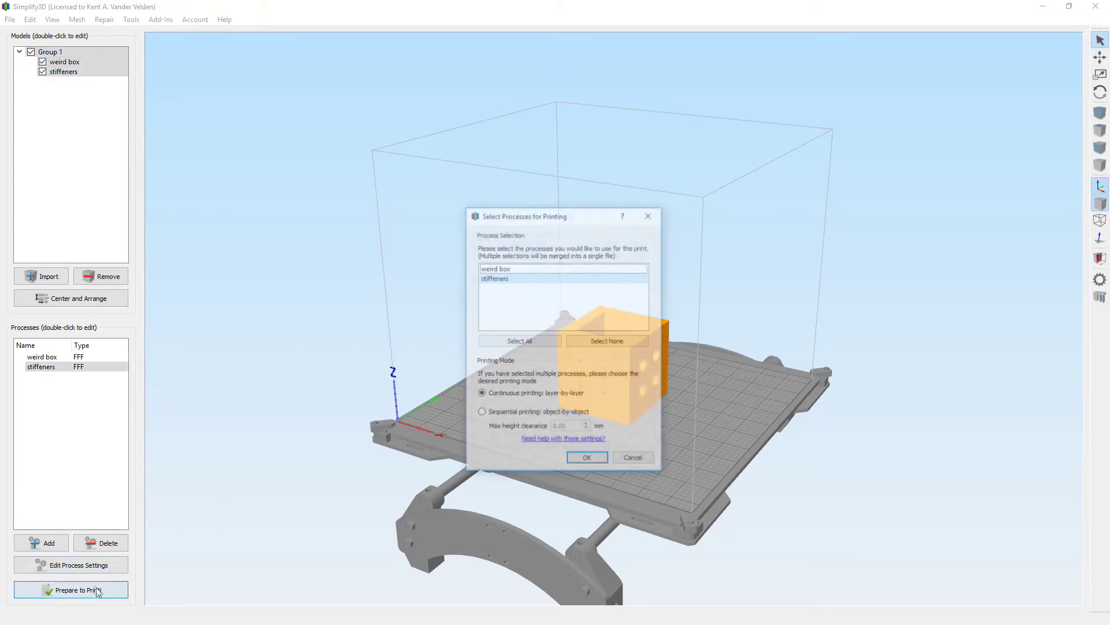
left_click(533, 344)
left_click(577, 461)
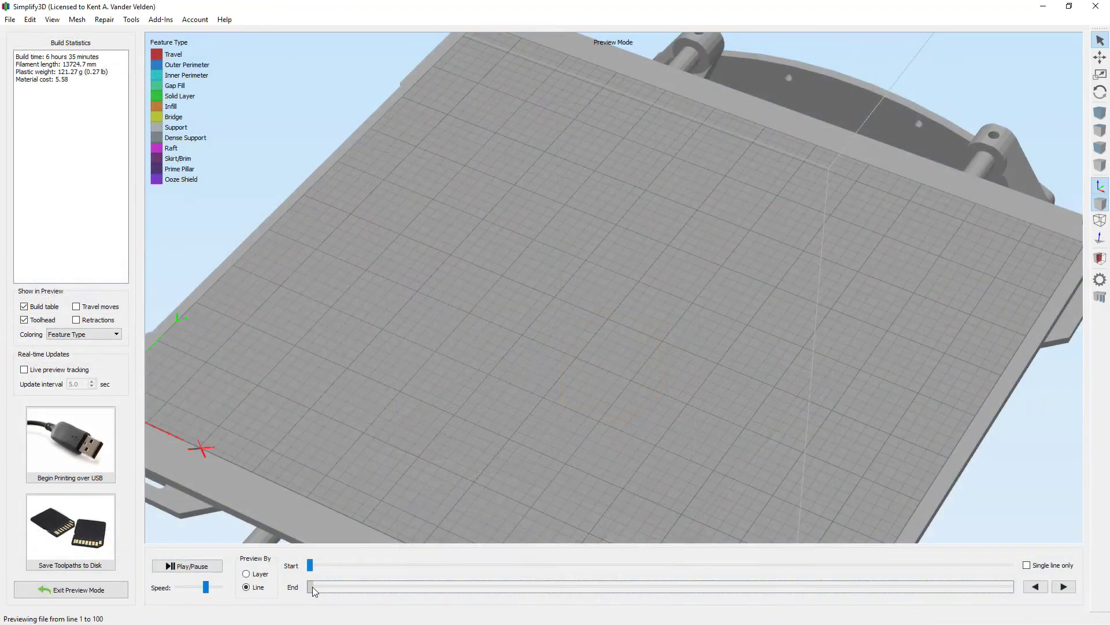
left_click_drag(312, 586, 1033, 520)
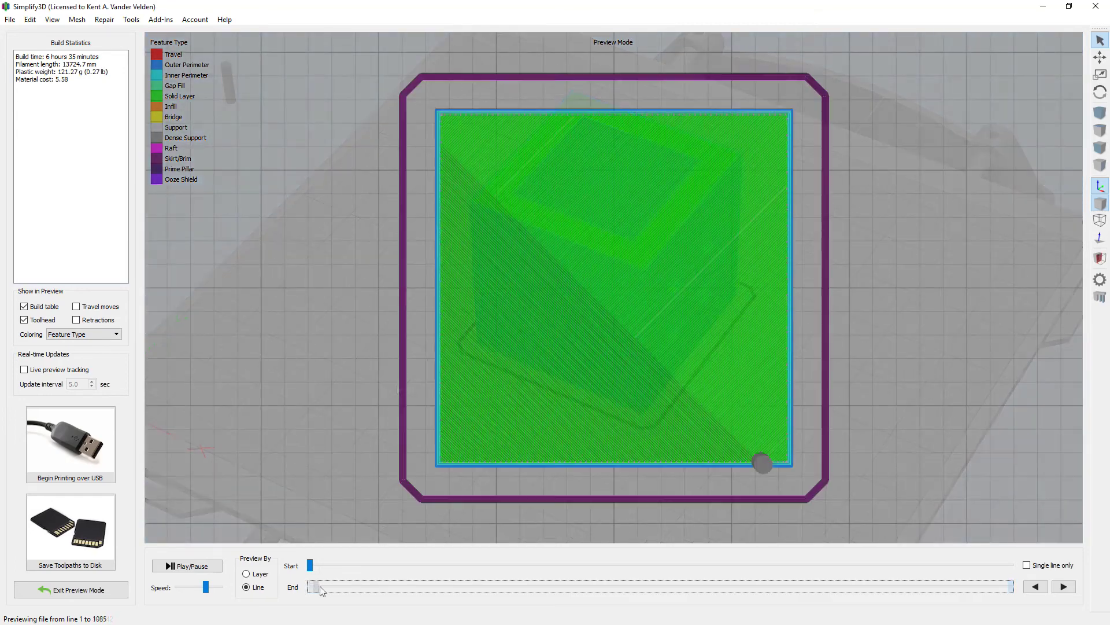
left_click_drag(317, 587, 1007, 589)
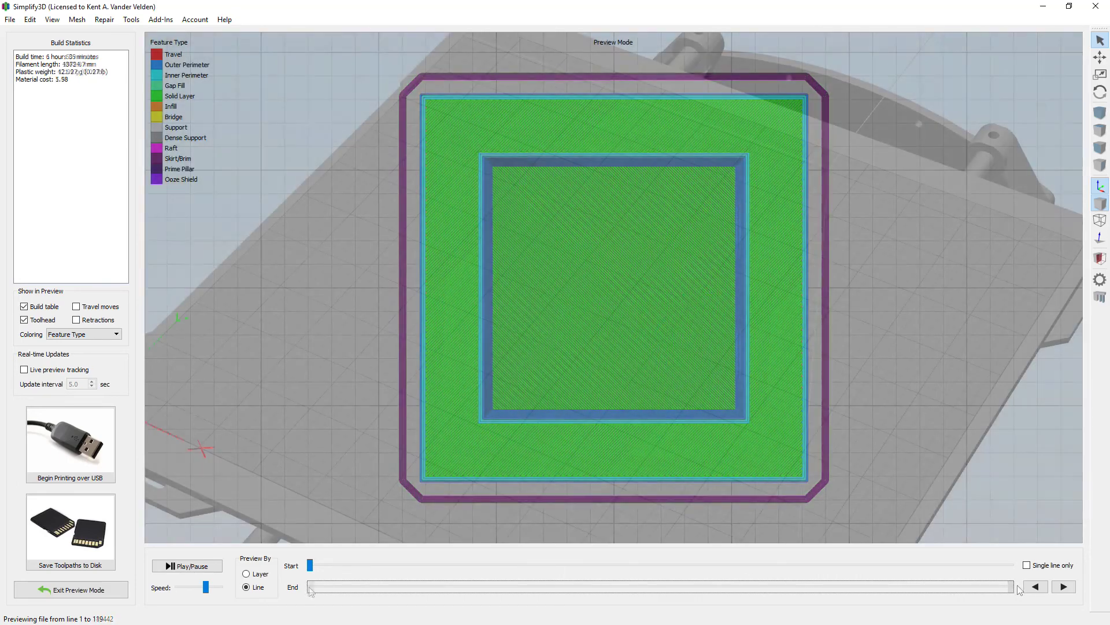